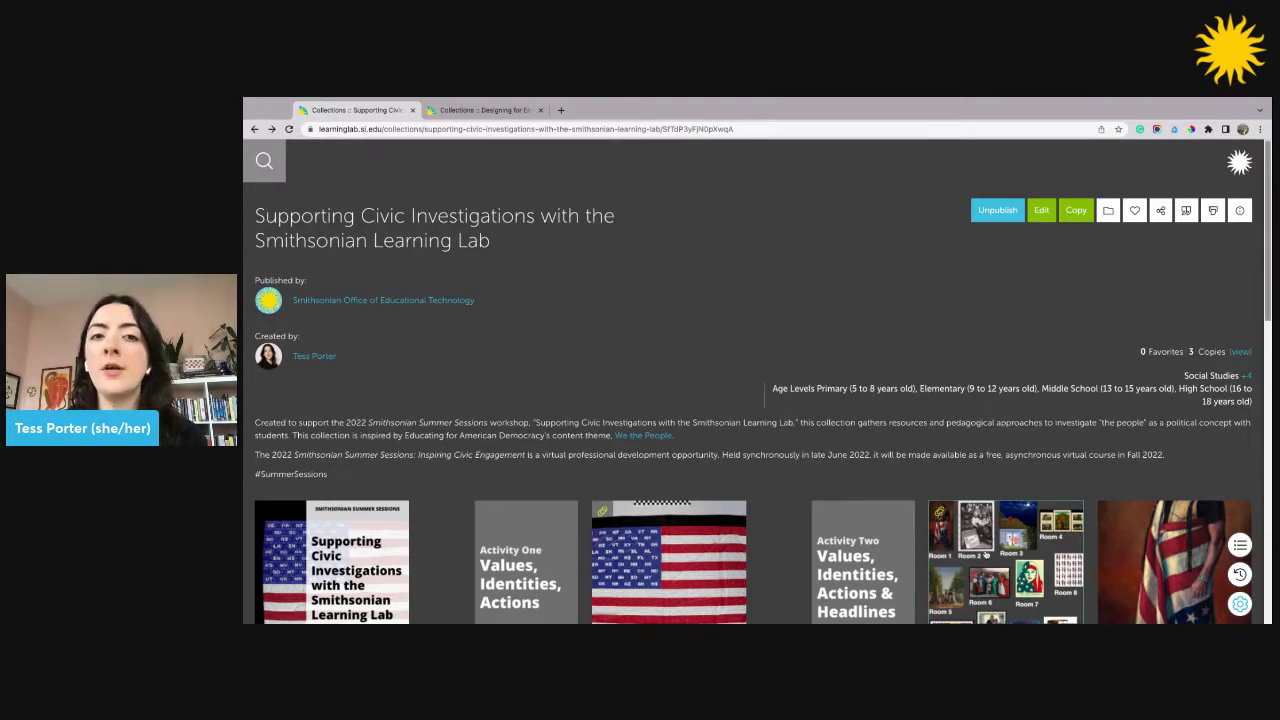
- View the canvas of numbered rooms in the civic investigations collection, and open the Designing for Environmental Activism collection for editing
left_click(985, 555)
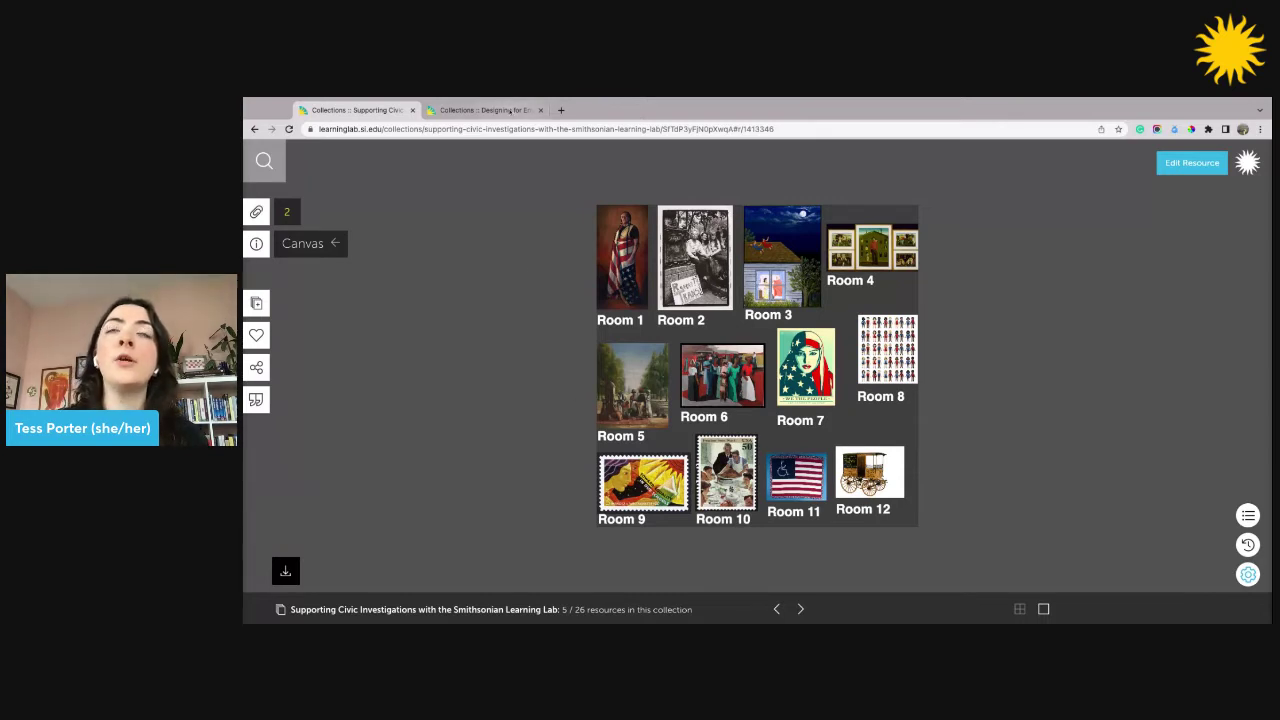
left_click(490, 110)
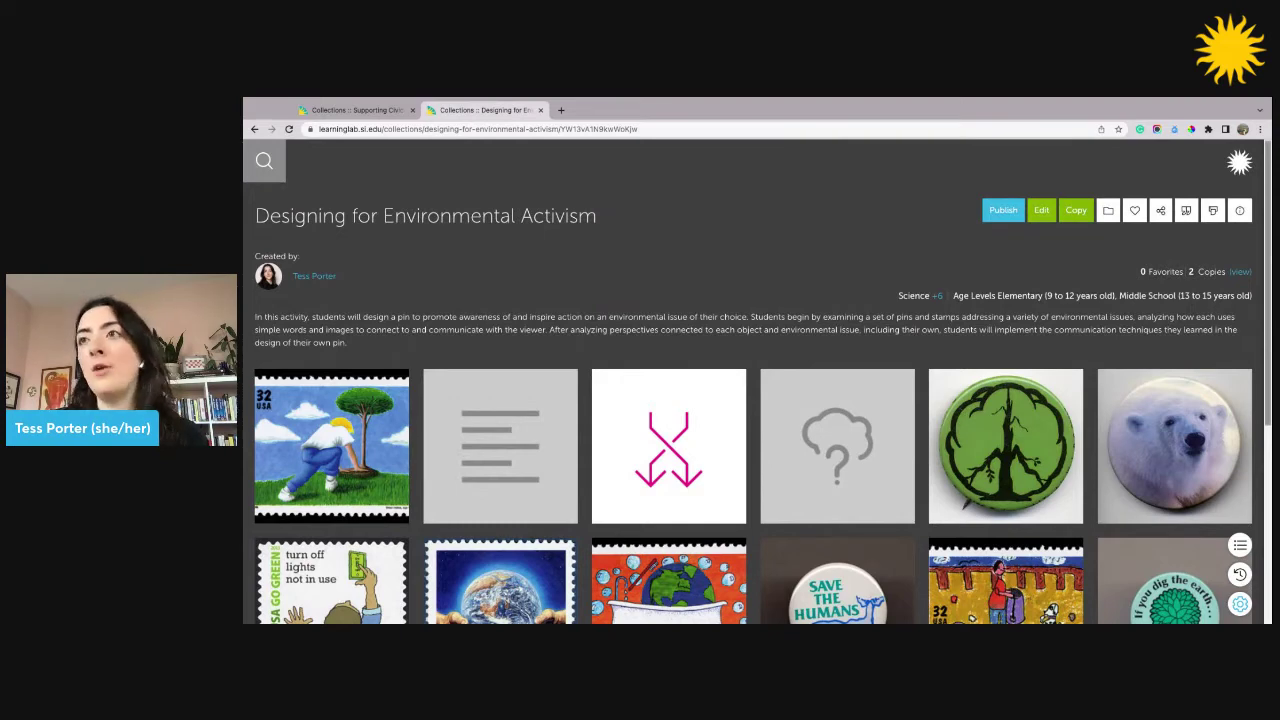
left_click(1041, 210)
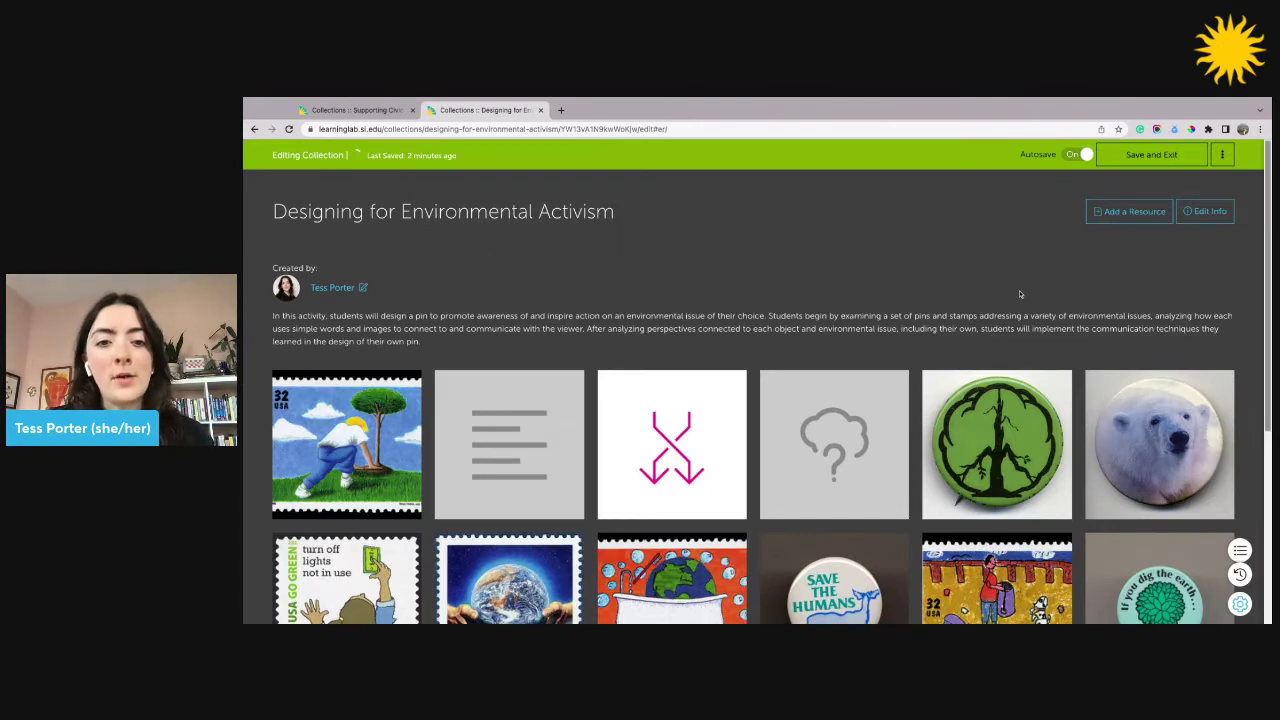
- Add a Canvas standalone feature as a new resource in the collection
left_click(1130, 211)
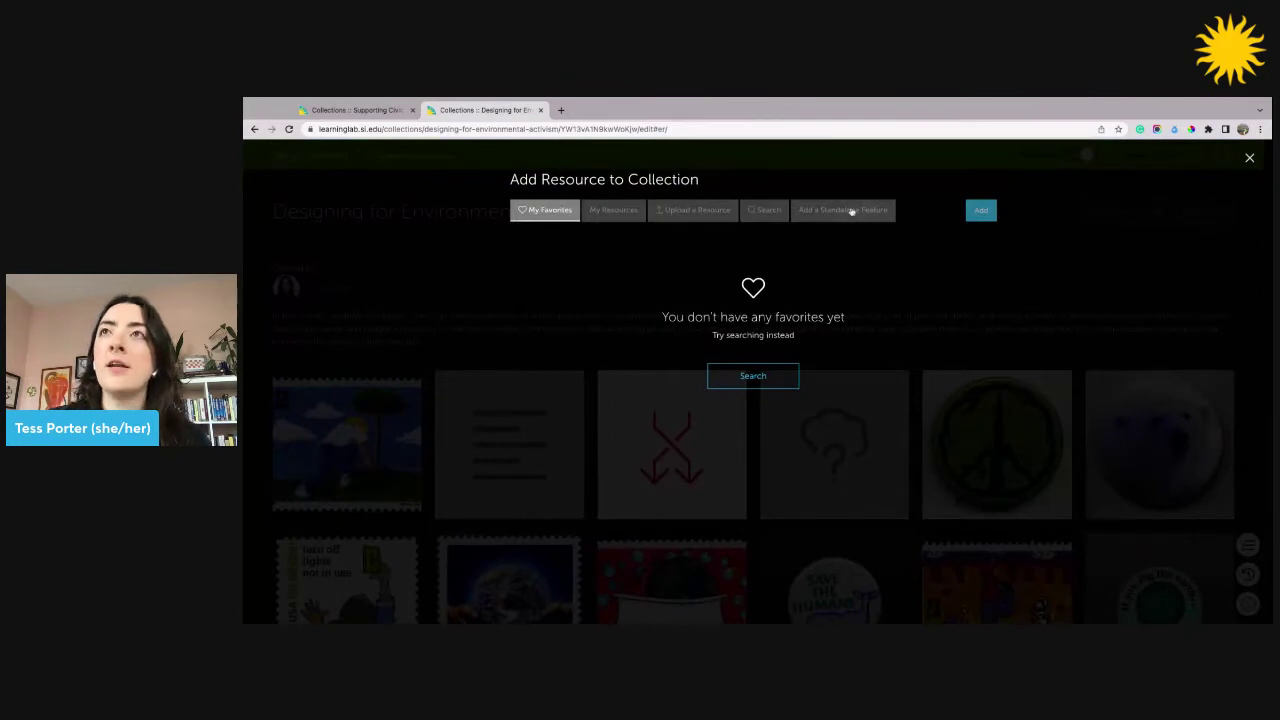
left_click(843, 211)
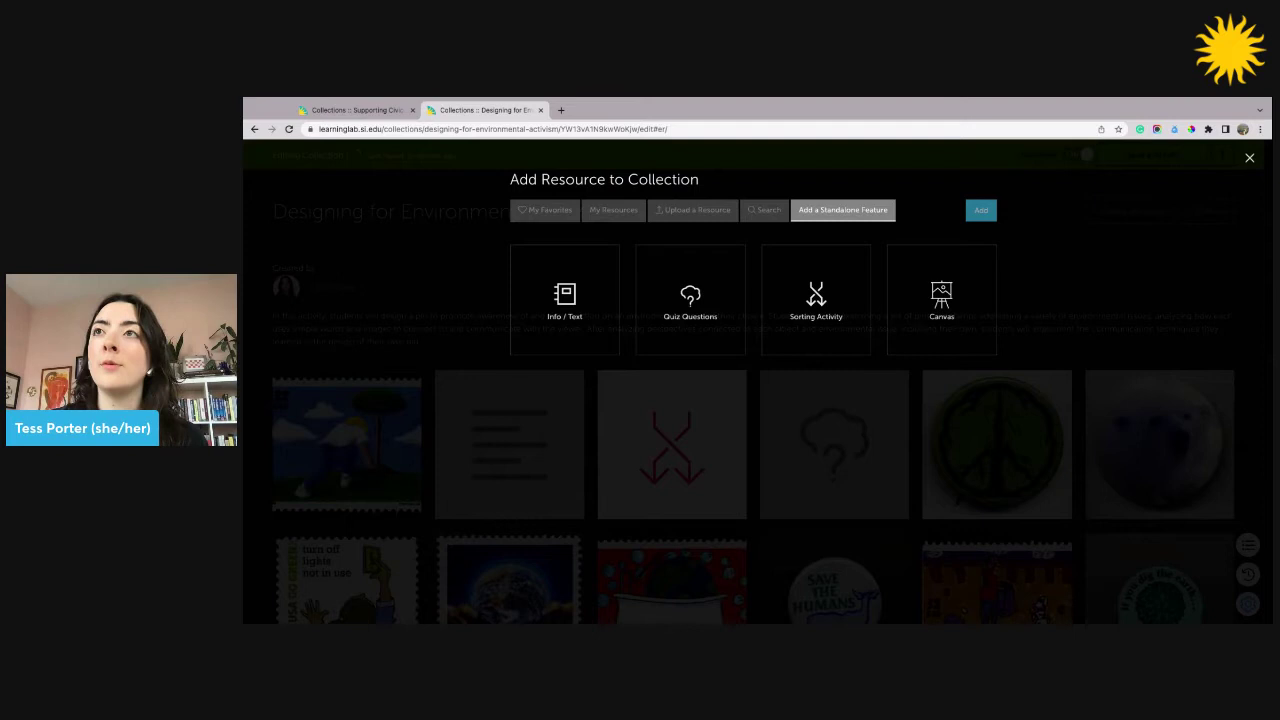
left_click(935, 340)
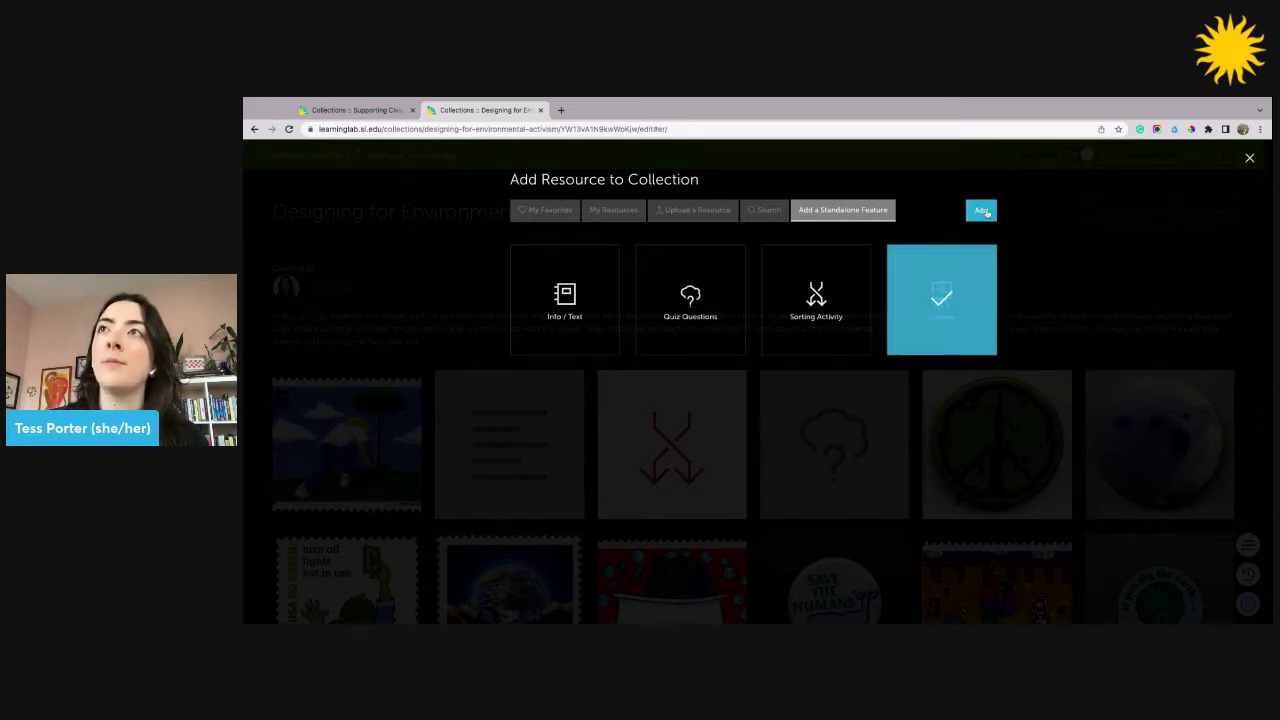
left_click(982, 211)
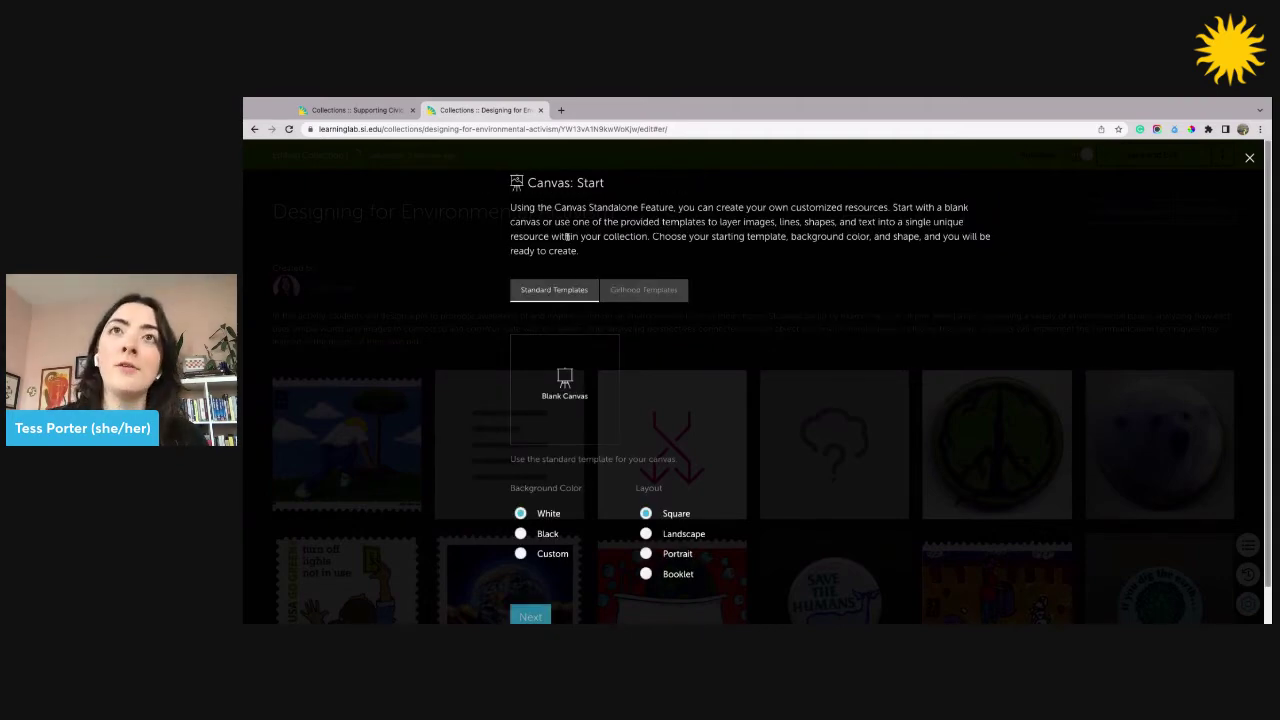
- Create a blank canvas from the standard templates with a white background and Landscape layout
left_click(628, 299)
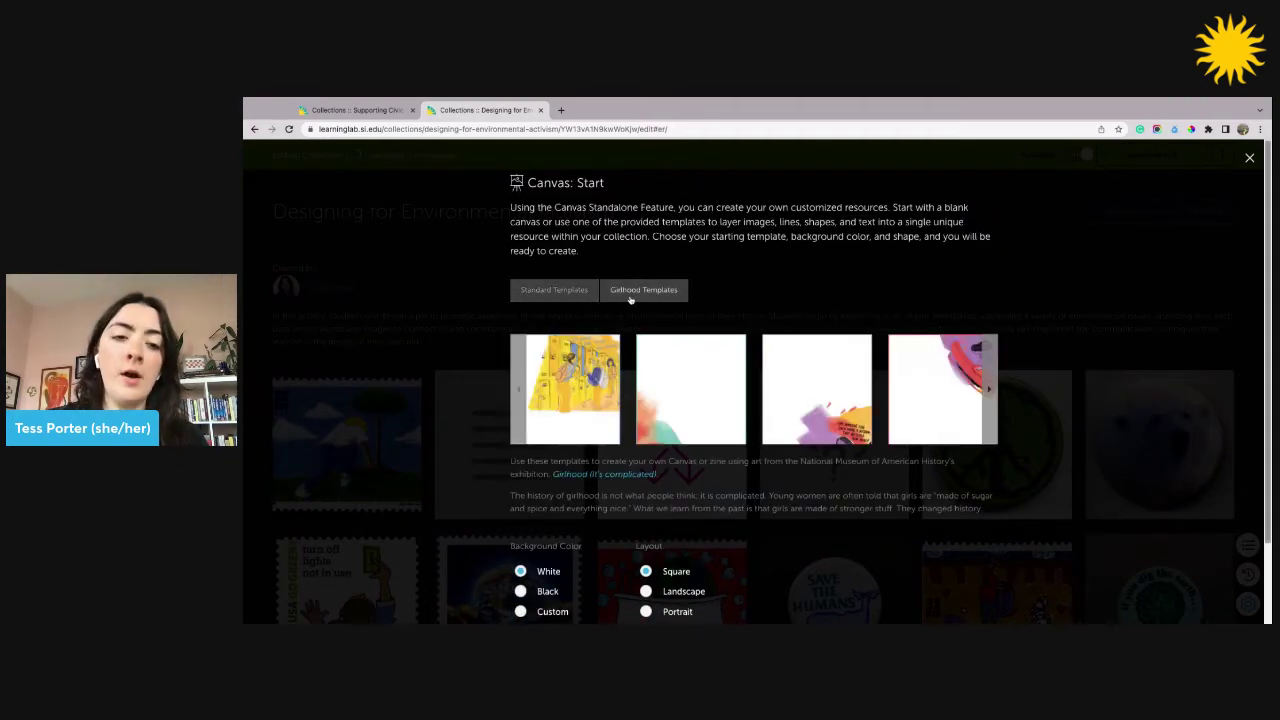
left_click(578, 290)
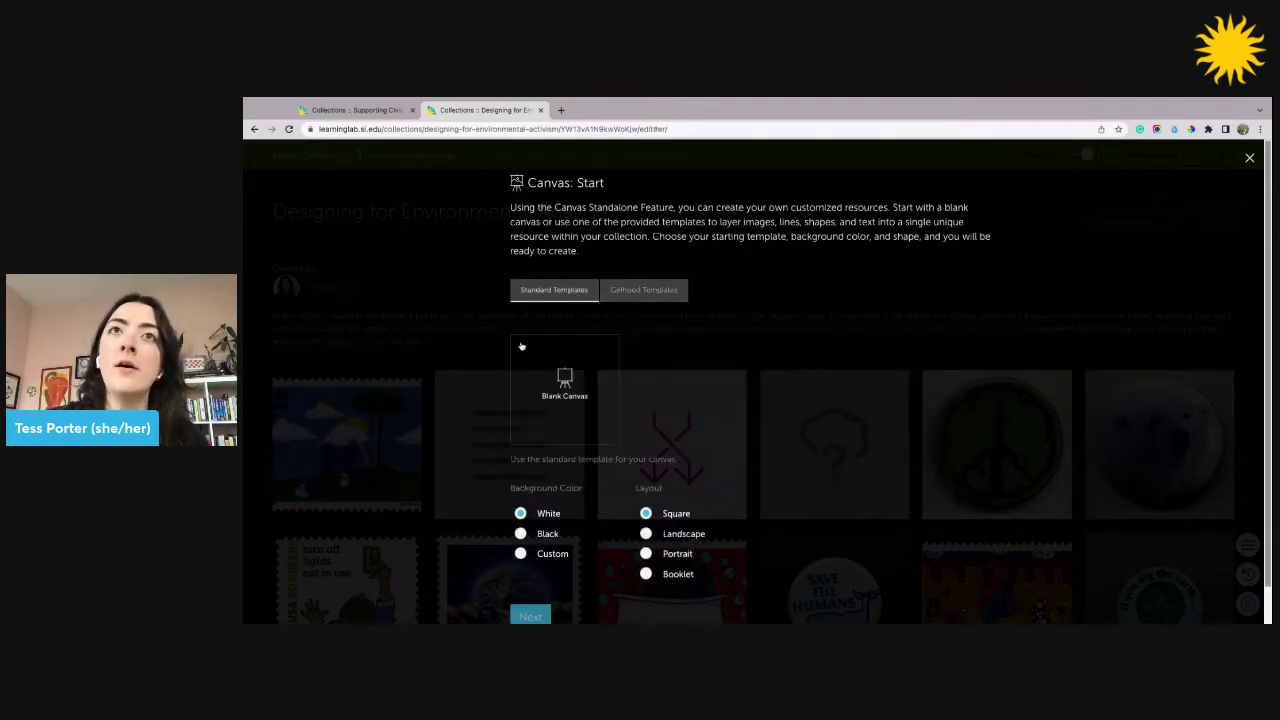
left_click(557, 389)
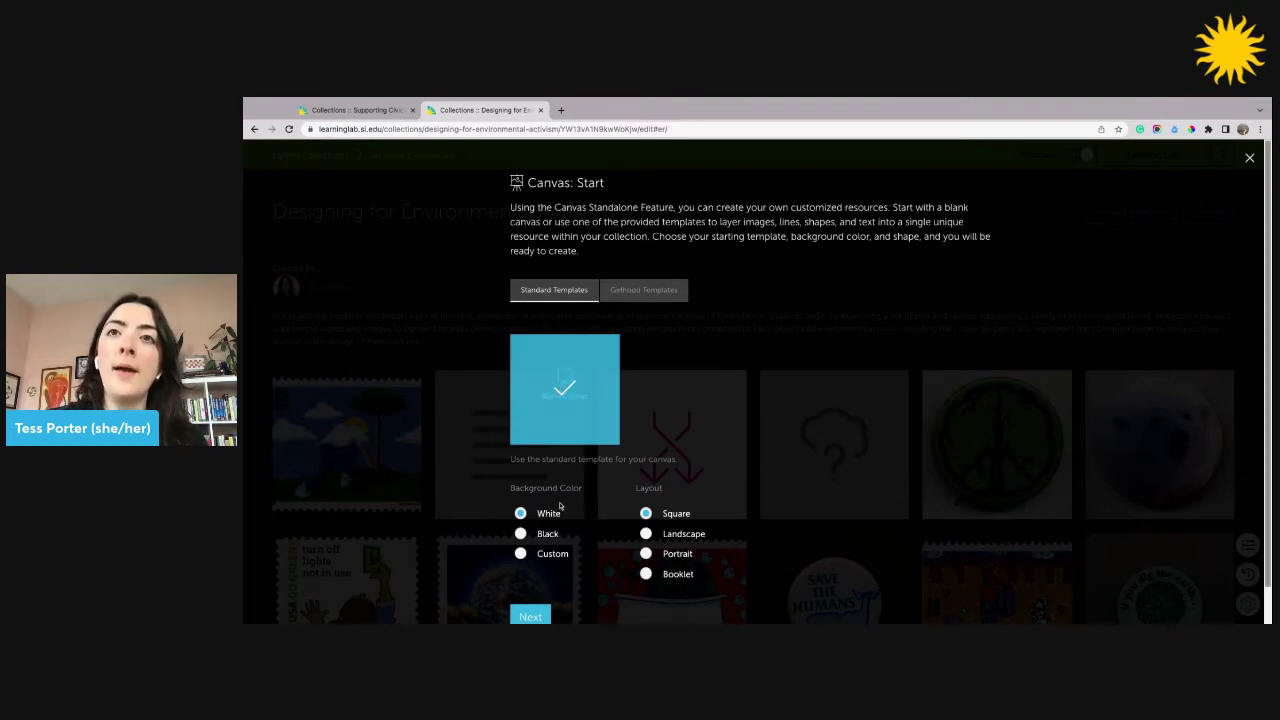
left_click(646, 534)
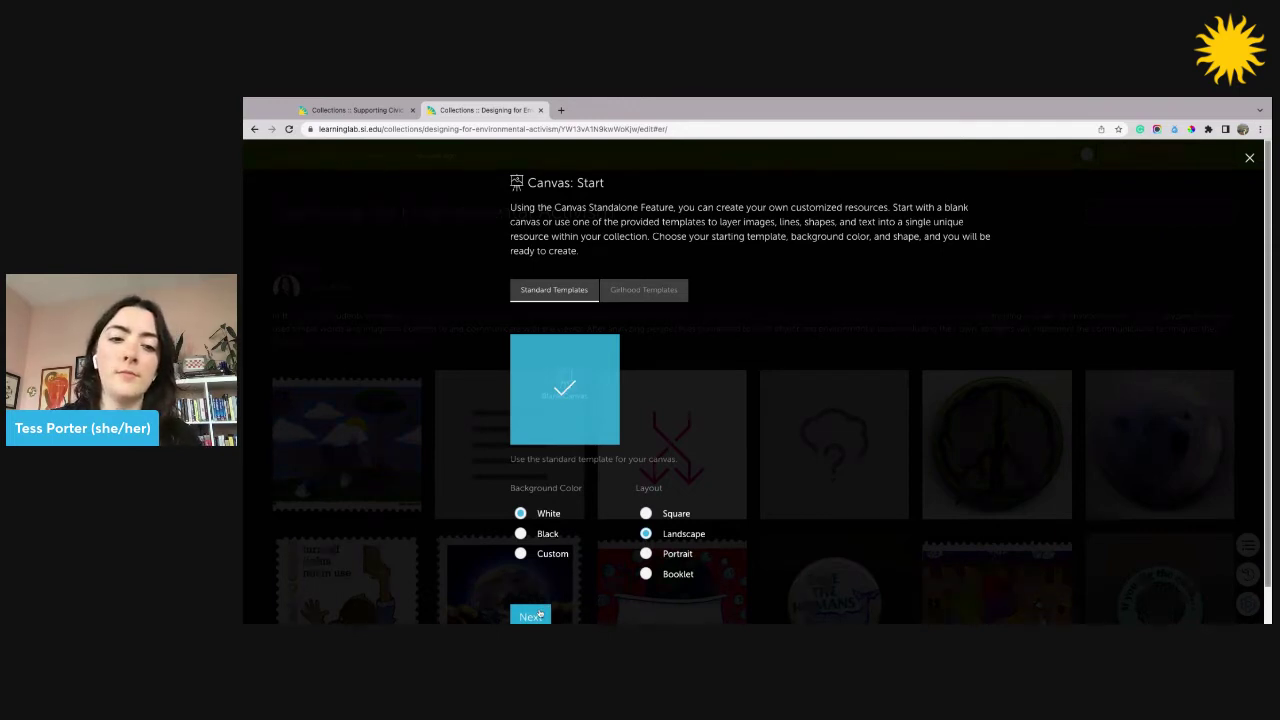
left_click(539, 614)
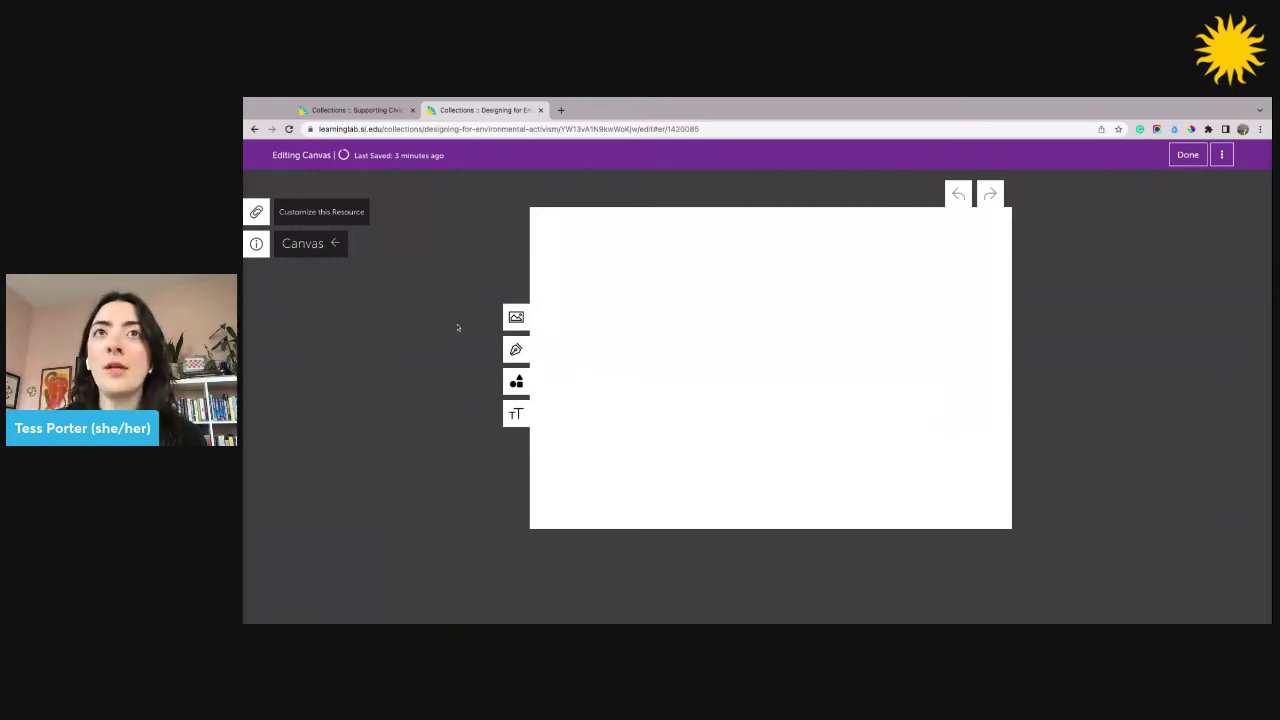
- Insert the "plant trees!" button and the green tree-shaped peace symbol button from the collection into the canvas
left_click(516, 318)
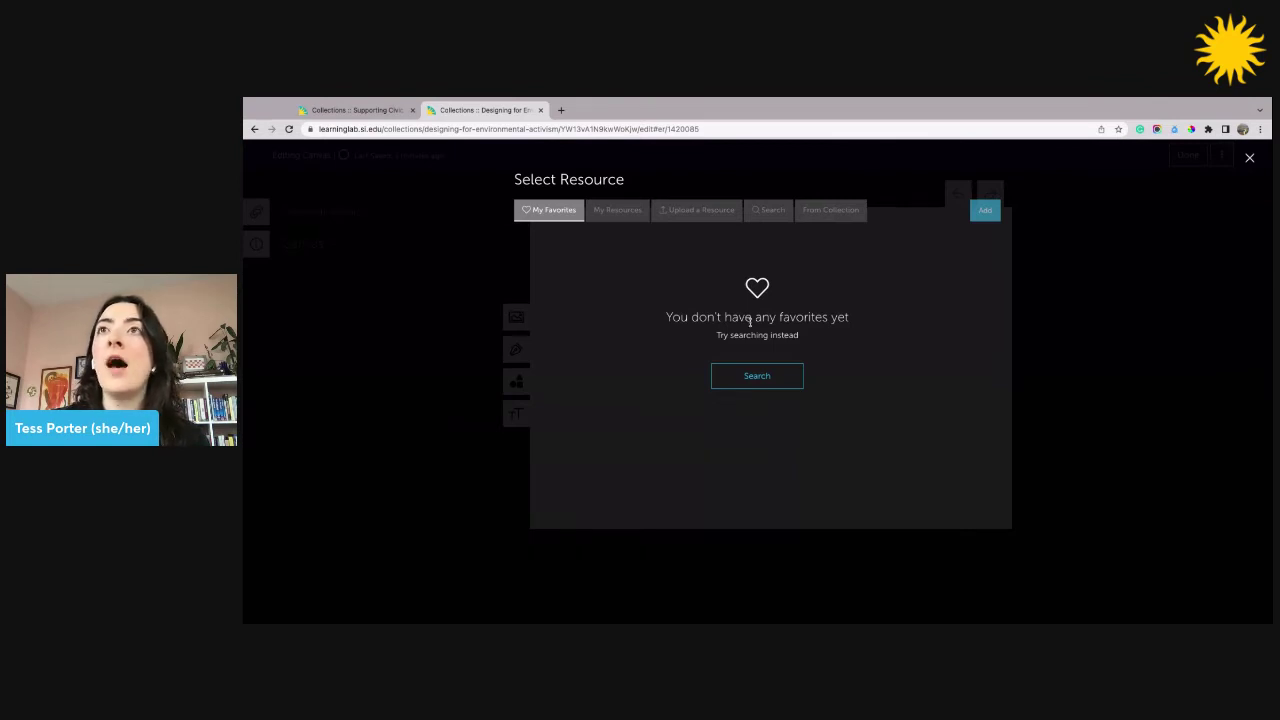
left_click(835, 212)
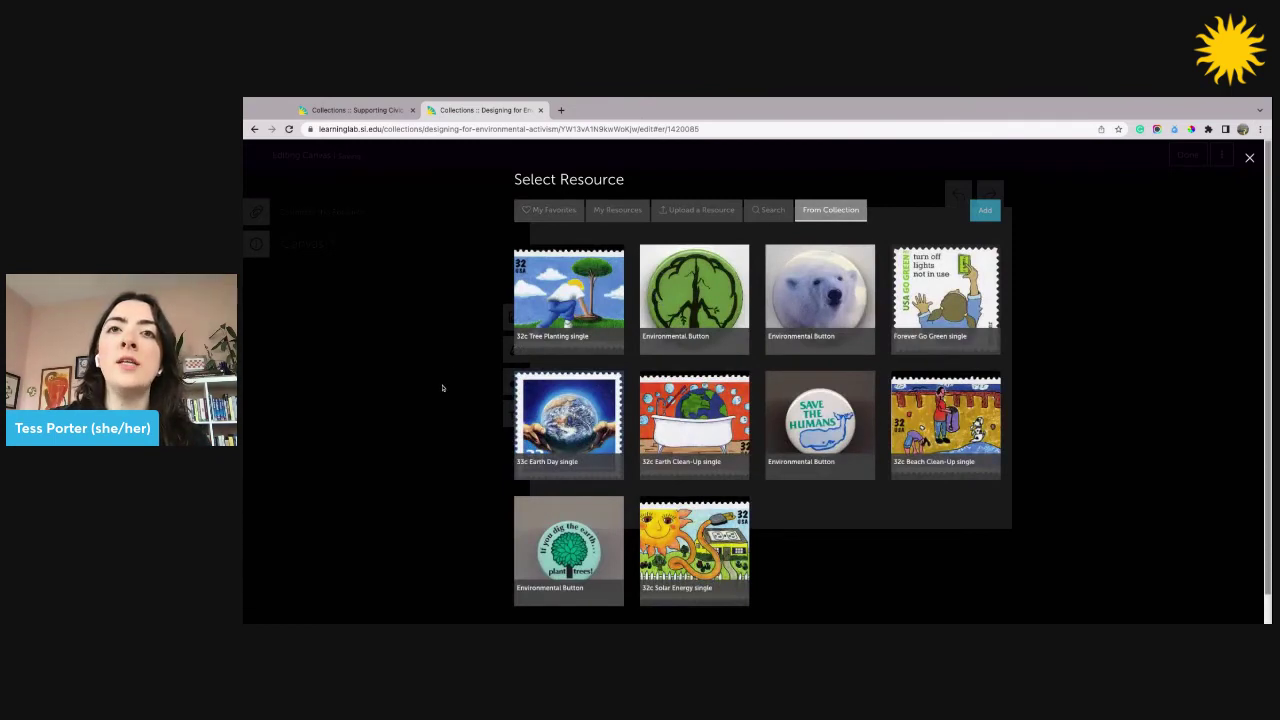
left_click(541, 531)
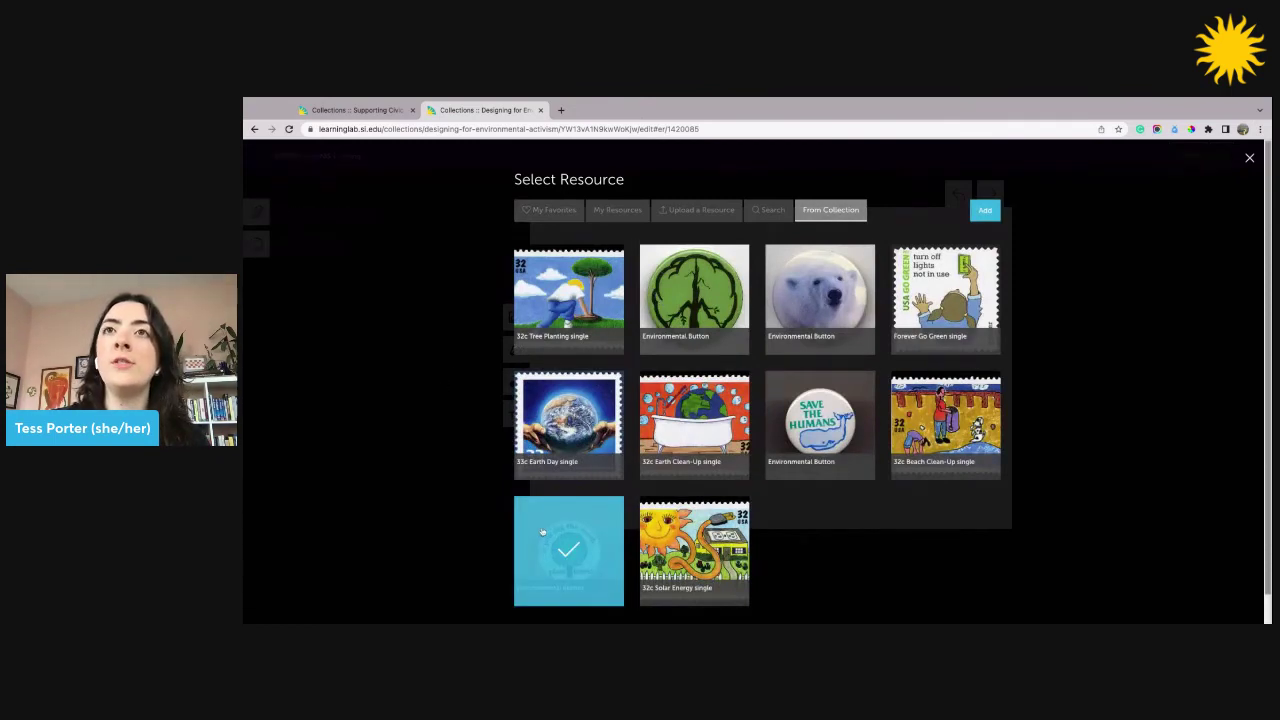
left_click(676, 284)
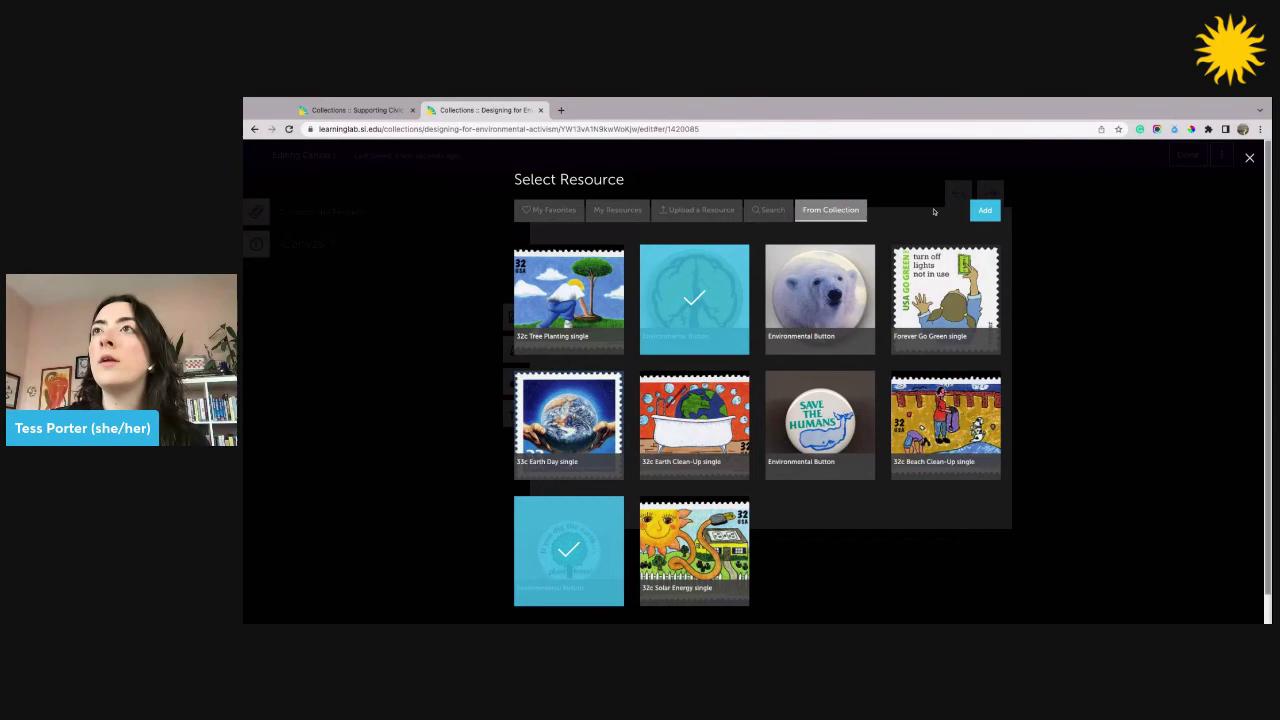
left_click(977, 213)
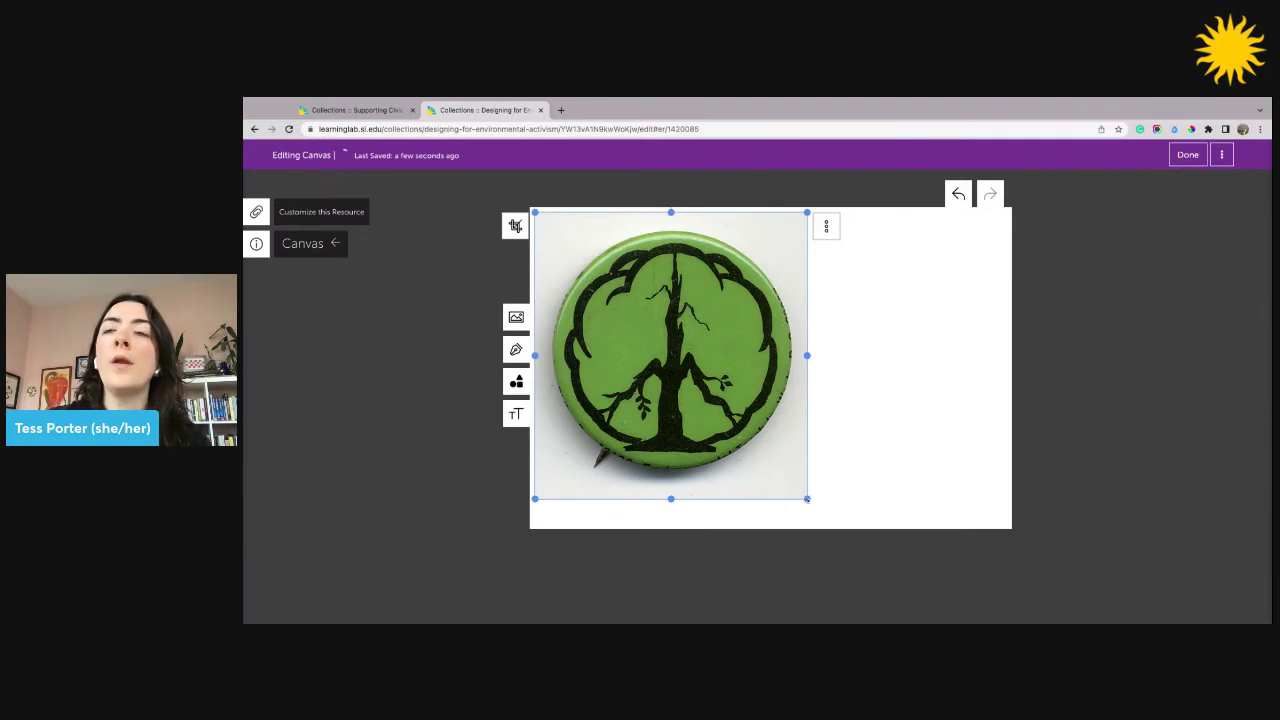
- Scale down the green peace symbol button image and place it in the right half of the canvas
left_click_drag(807, 498, 691, 378)
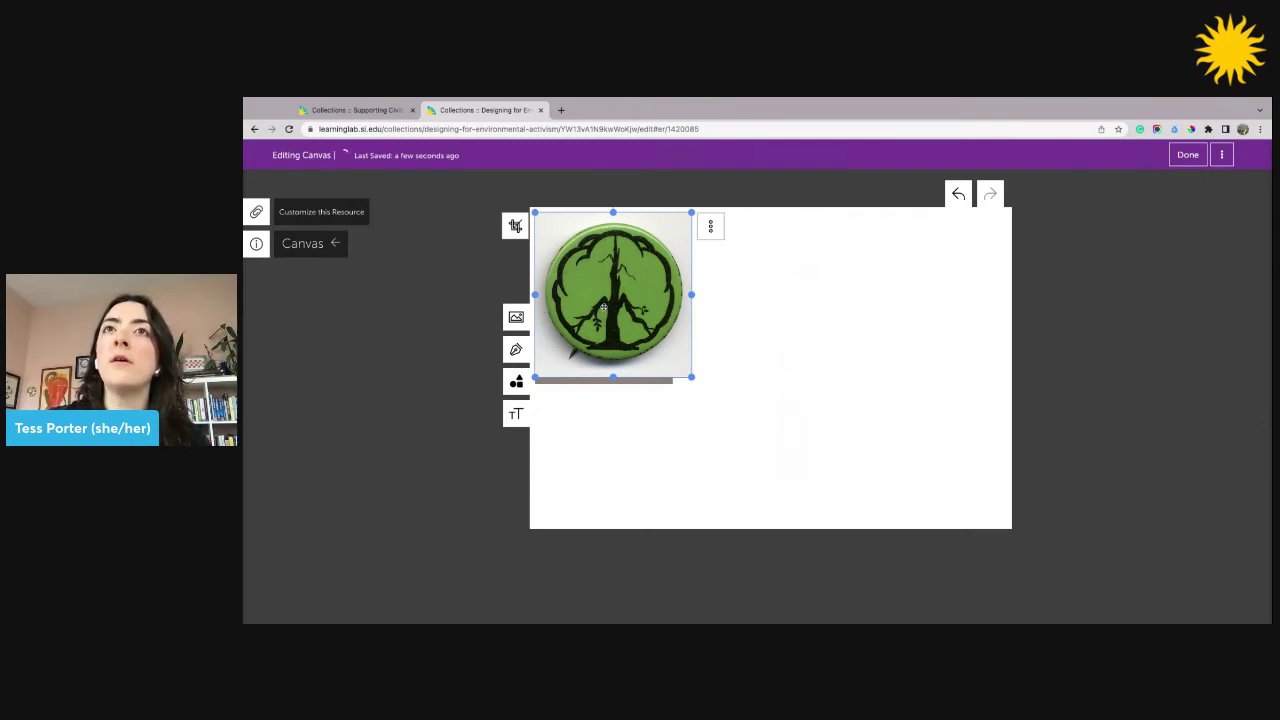
key("ctrl+z")
mouse_move(787, 461)
left_mouse_down()
mouse_move(838, 405)
mouse_move(789, 447)
left_mouse_up()
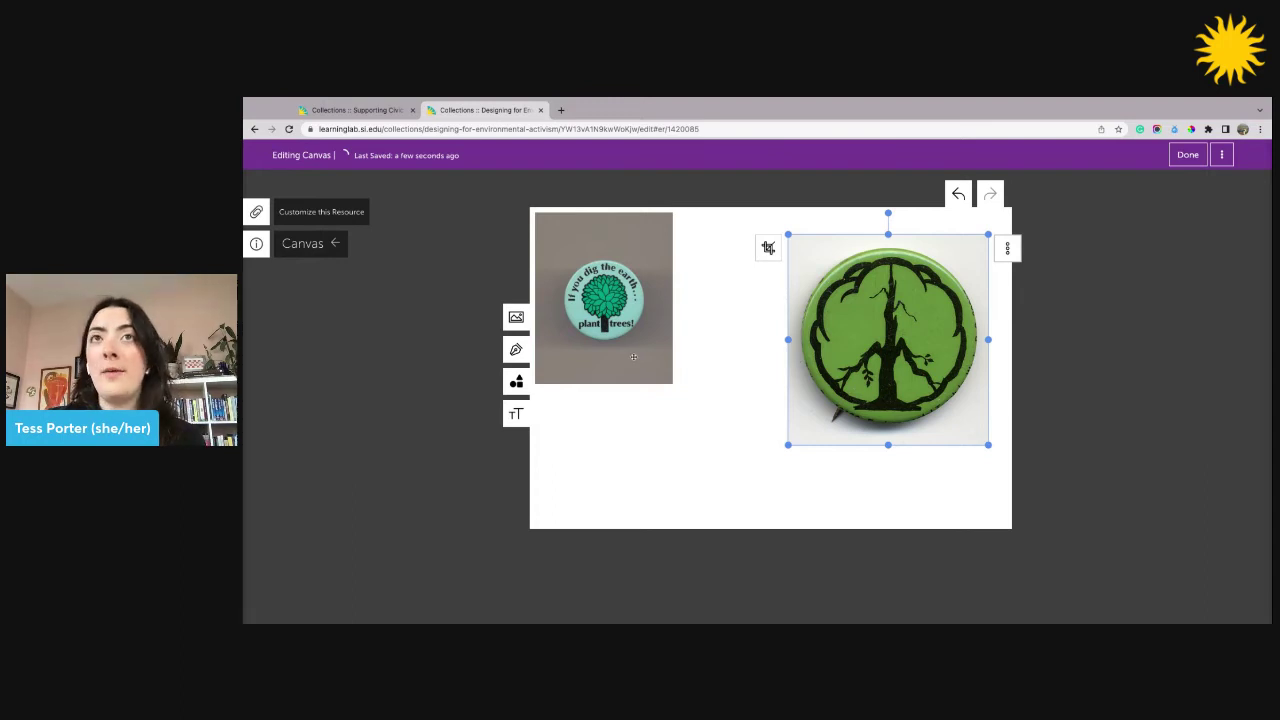
- Crop the "plant trees!" image with a custom crop, trimming all four sides closely around the round button
left_click(606, 347)
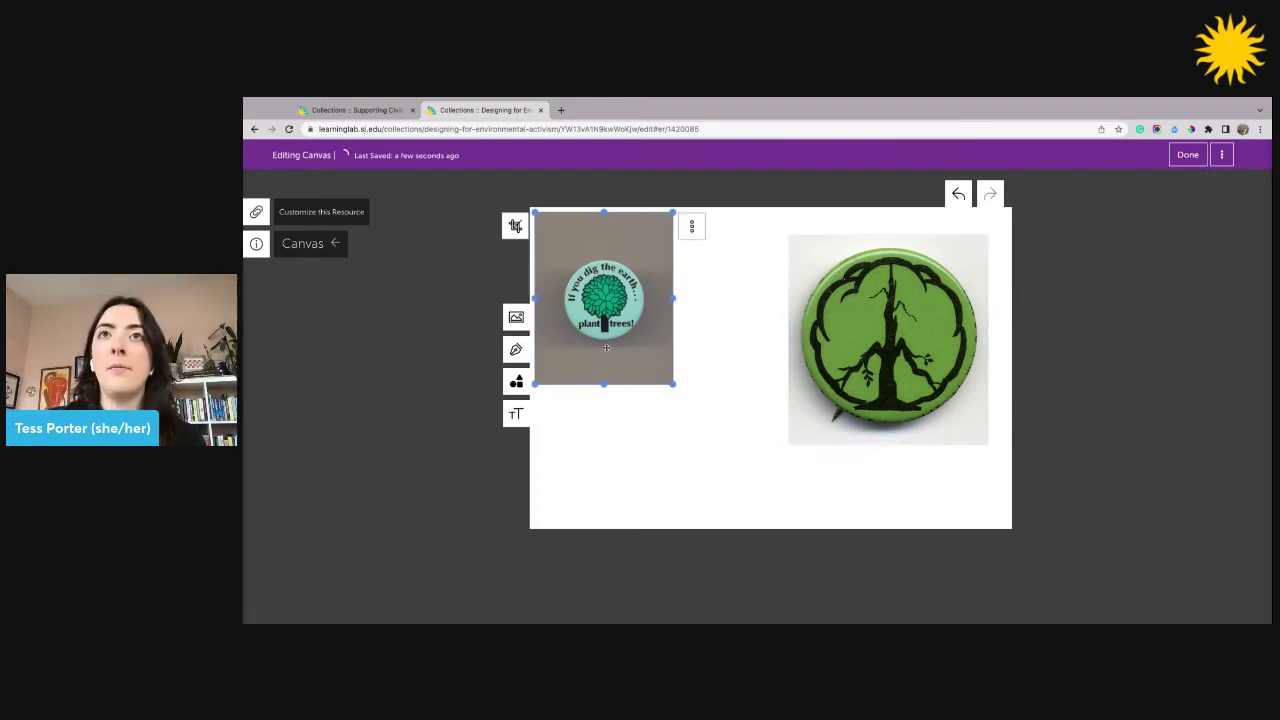
left_click(516, 228)
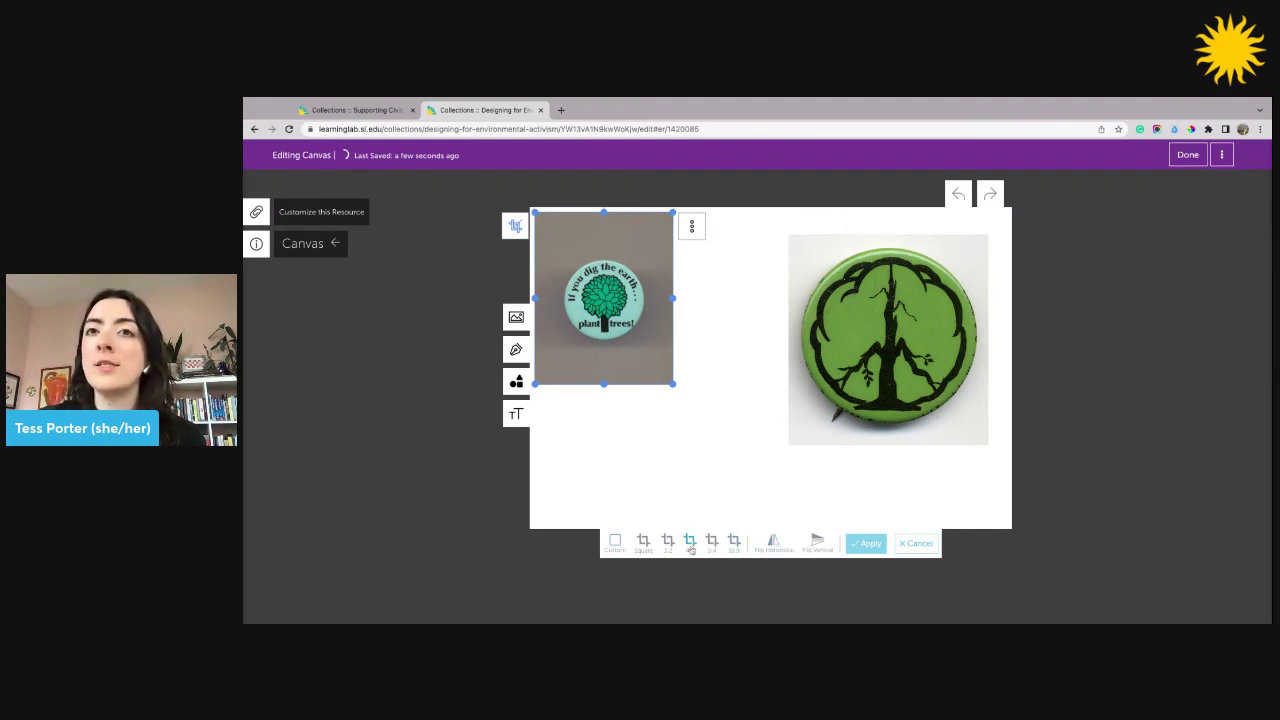
left_click(615, 547)
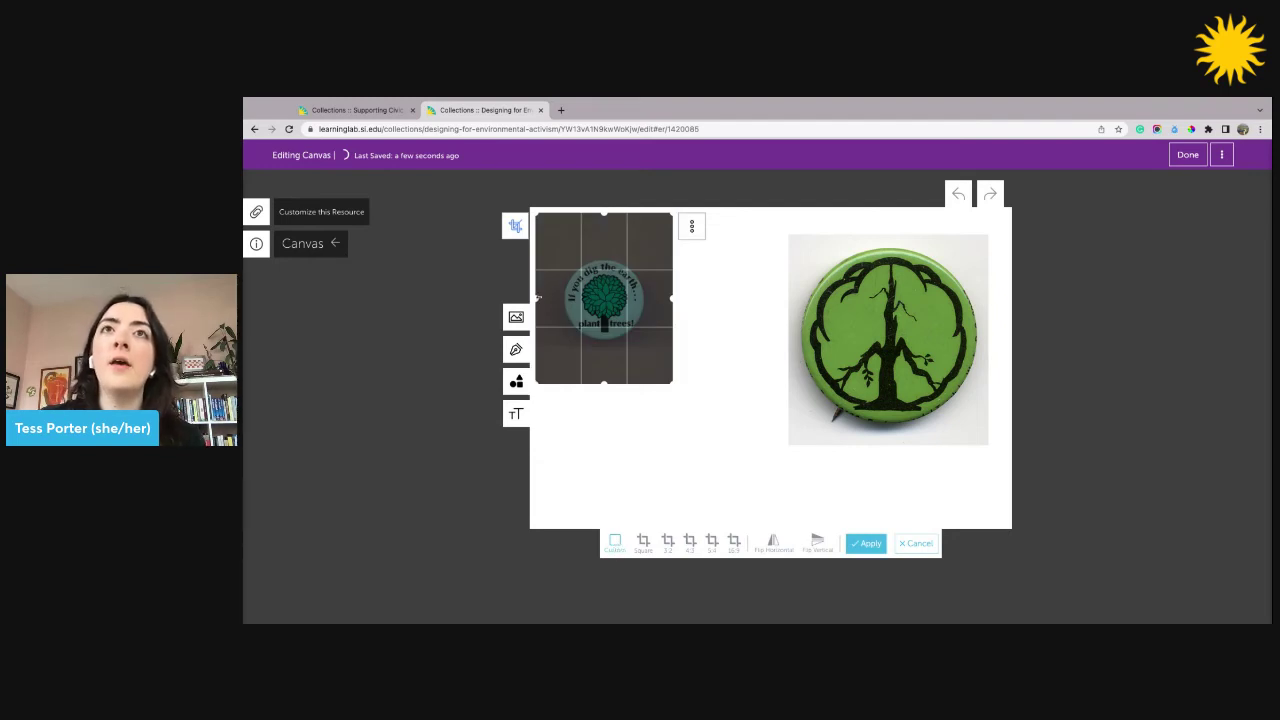
left_click_drag(536, 298, 561, 298)
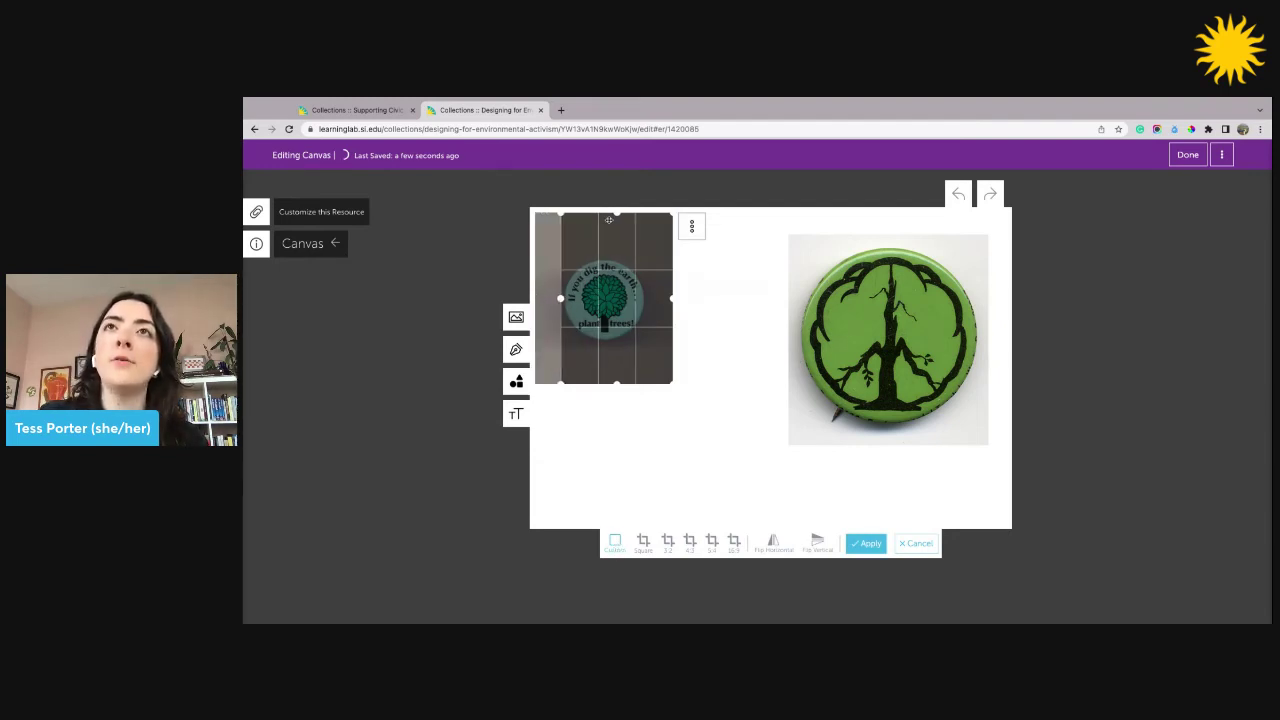
left_click_drag(616, 213, 616, 255)
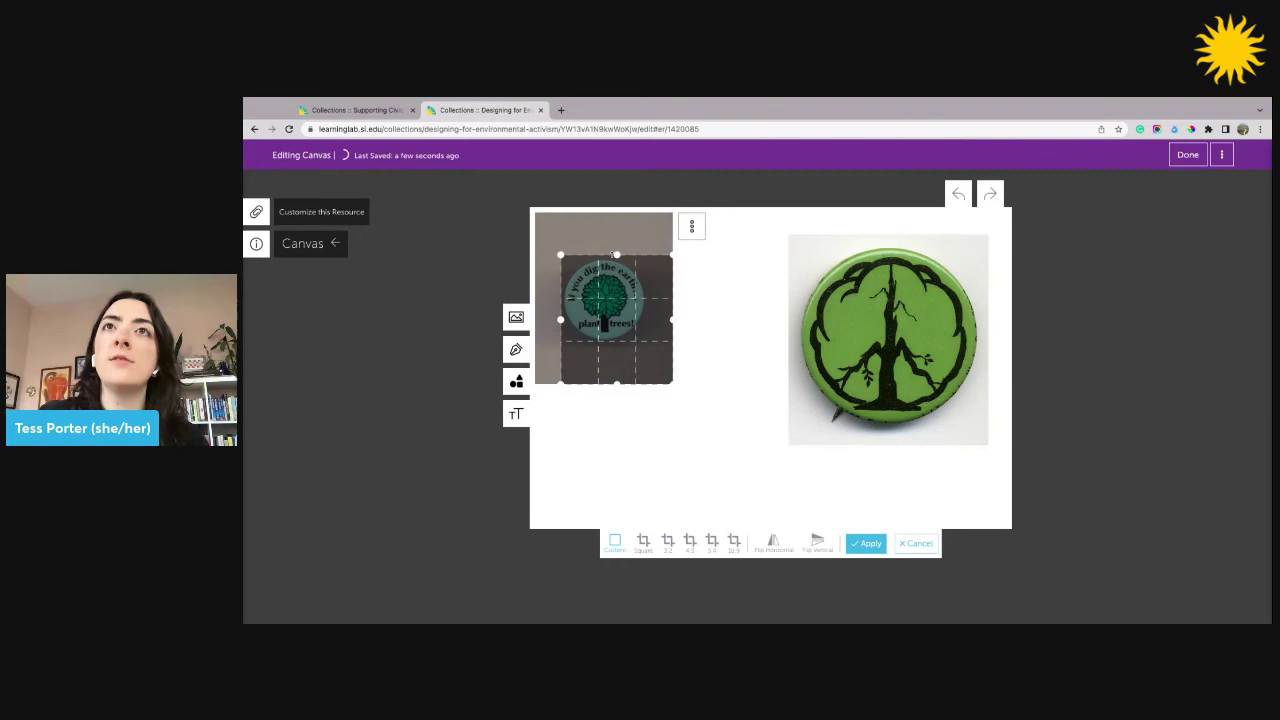
left_click_drag(668, 318, 649, 318)
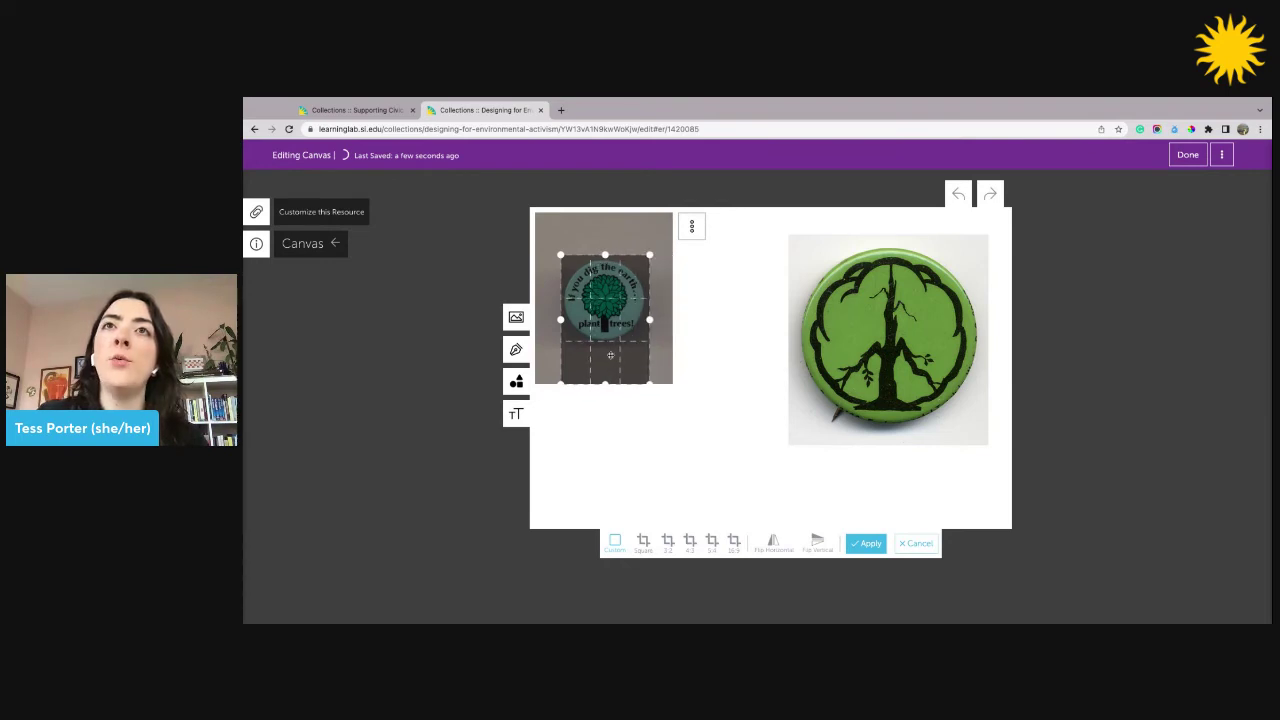
left_click_drag(605, 384, 605, 344)
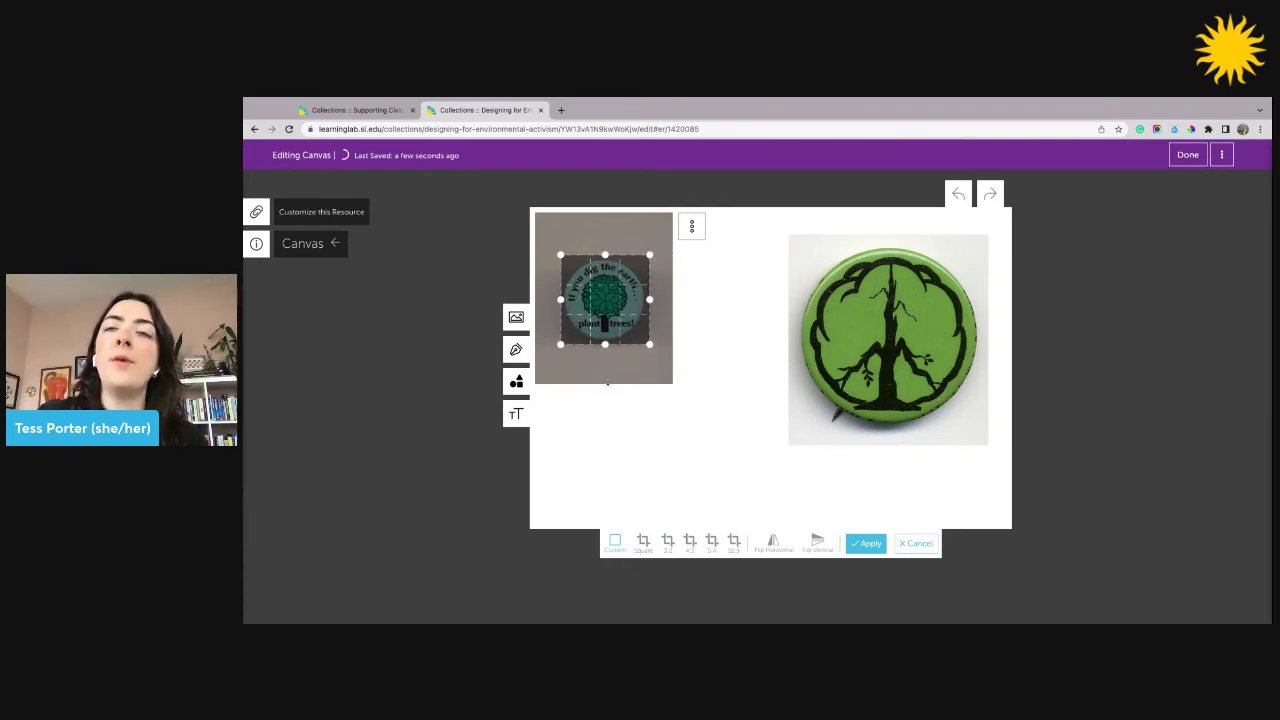
left_click(866, 544)
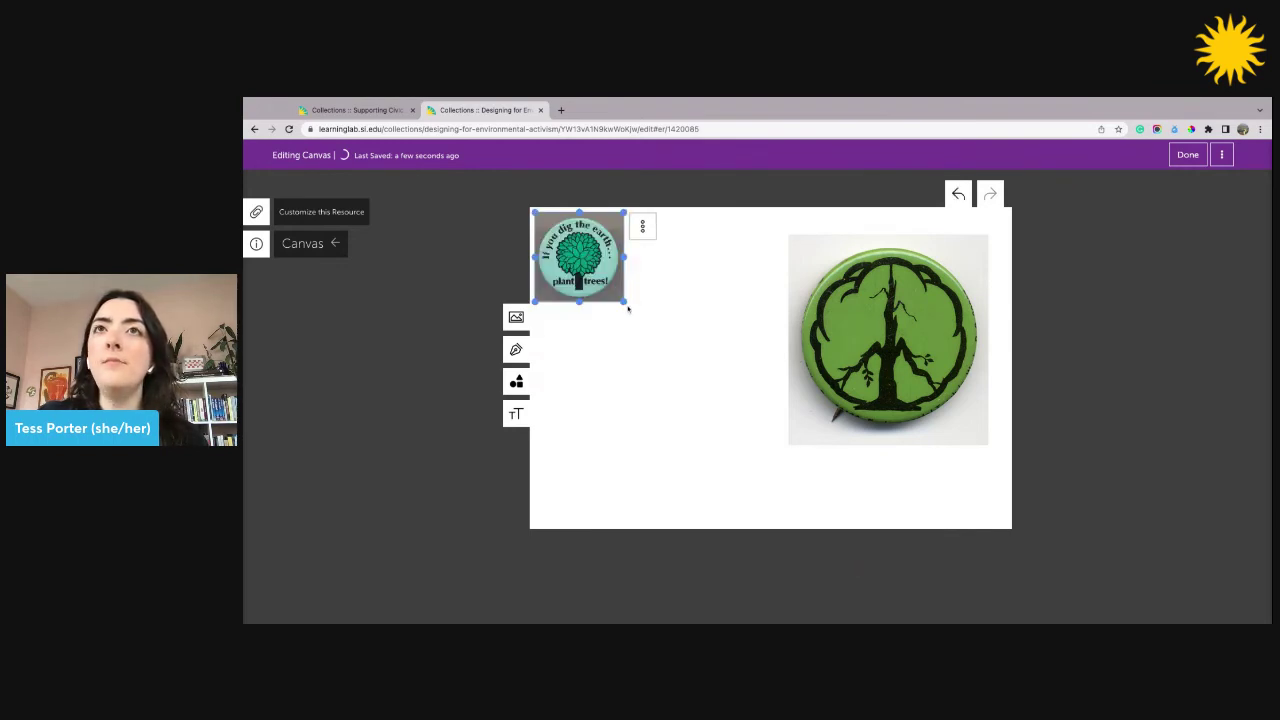
- Enlarge the cropped "plant trees!" image to match the green button image and align the two side by side
left_click_drag(625, 301, 737, 420)
left_click_drag(685, 321, 691, 349)
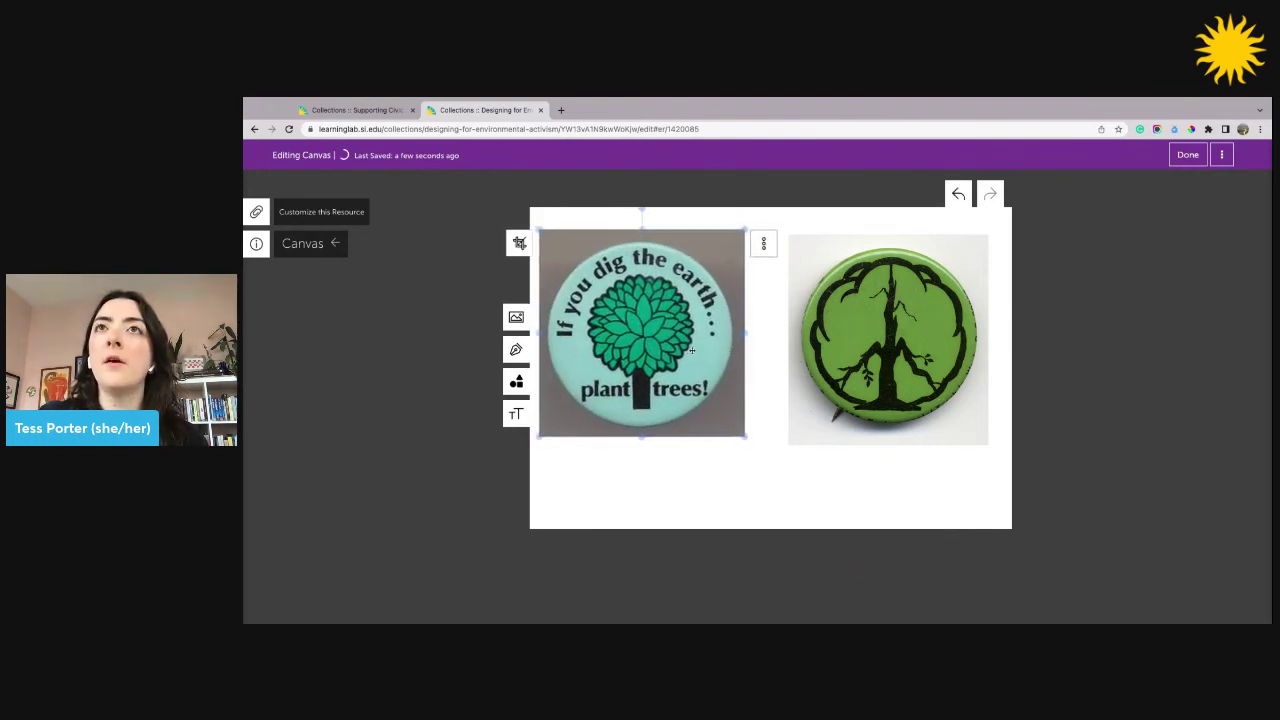
left_click(886, 377)
left_click_drag(886, 377, 861, 374)
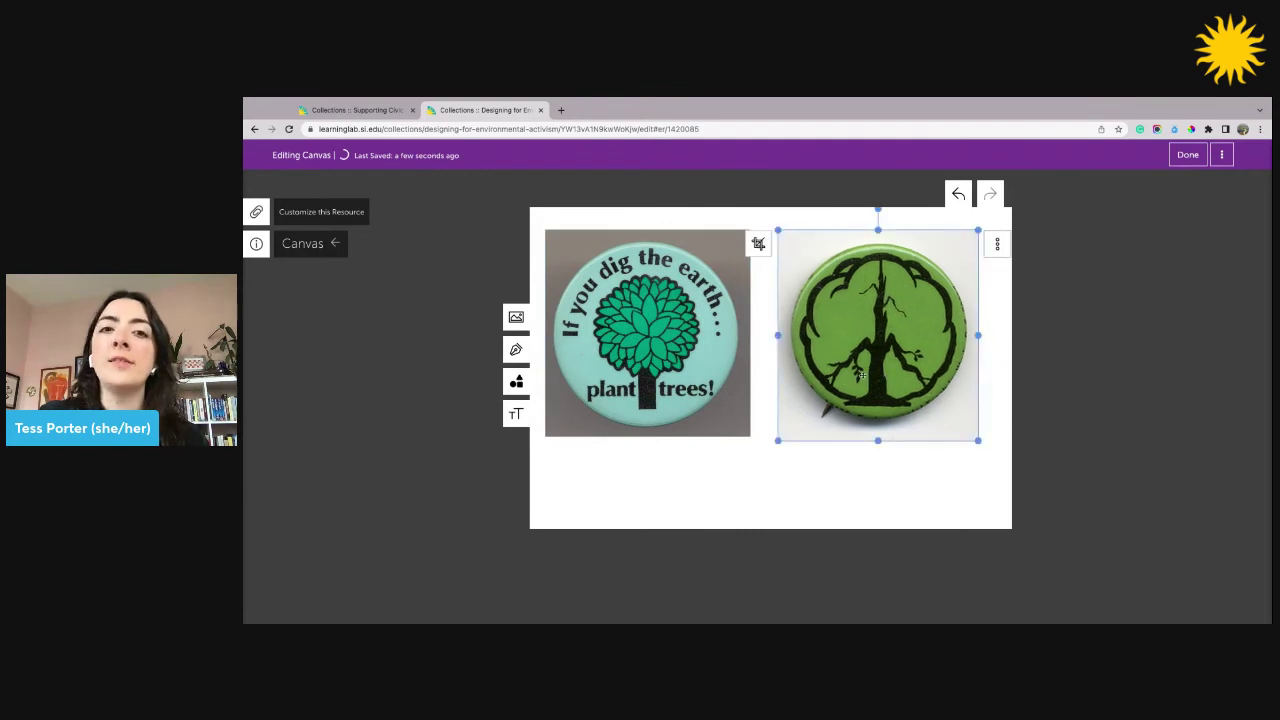
- Add a text box below the images and format its placeholder text as Helvetica, size 36, bold
left_click(516, 414)
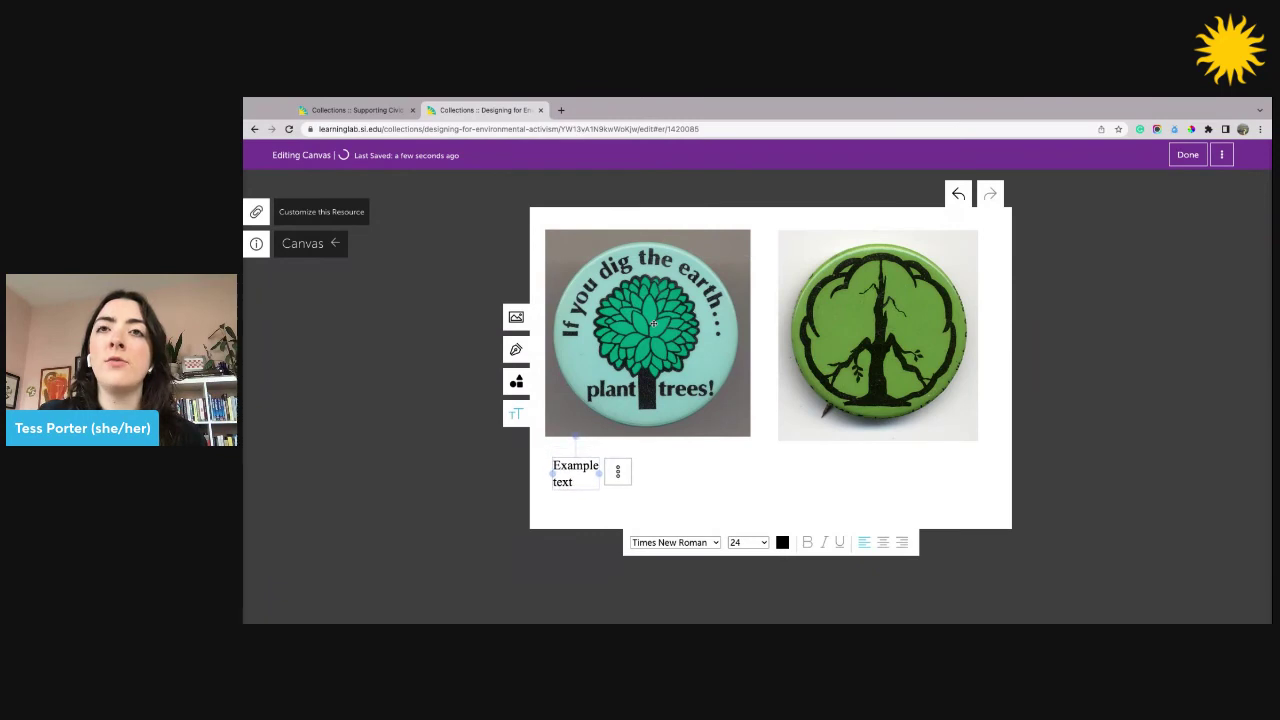
left_click(575, 480)
triple_click(575, 480)
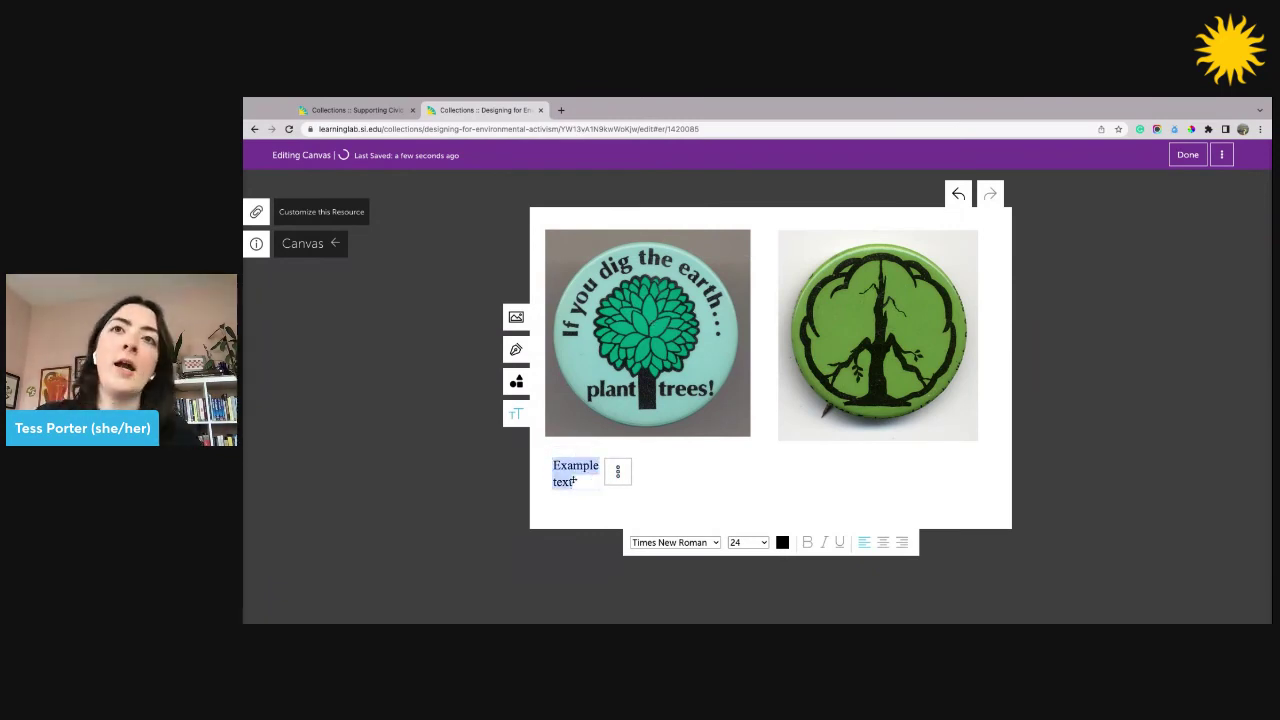
left_click(754, 543)
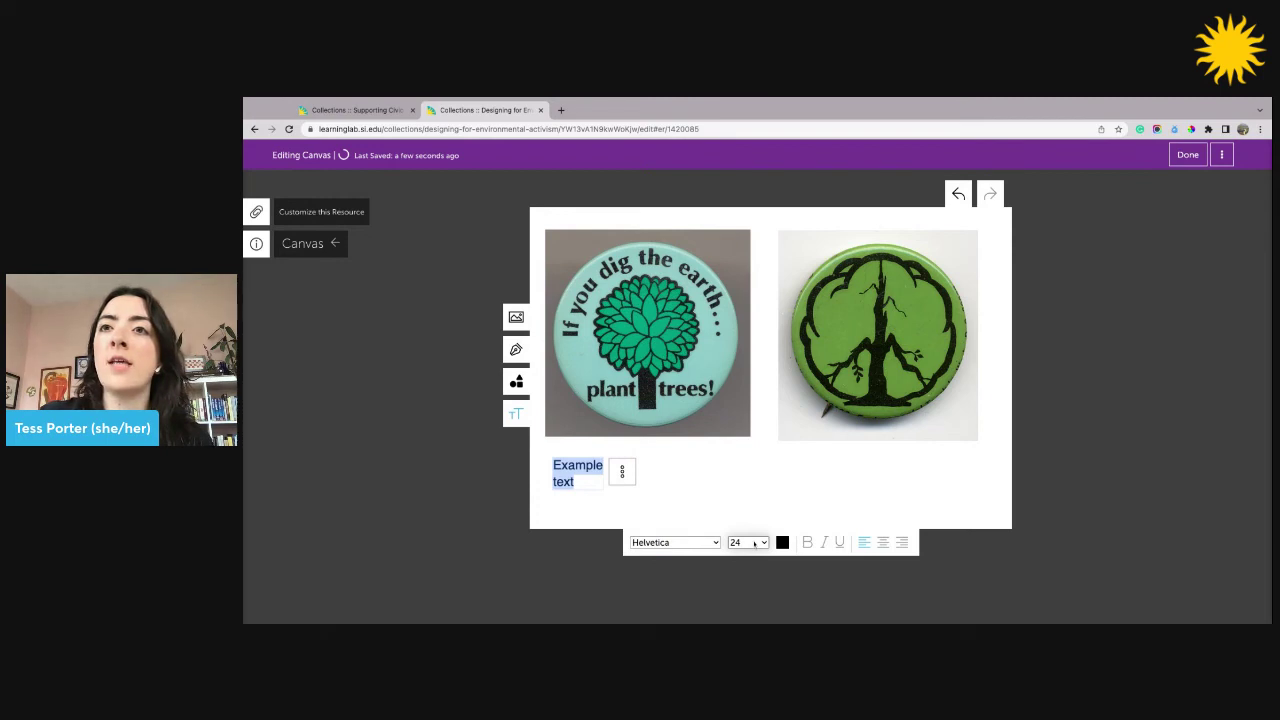
left_click(754, 543)
left_click(785, 545)
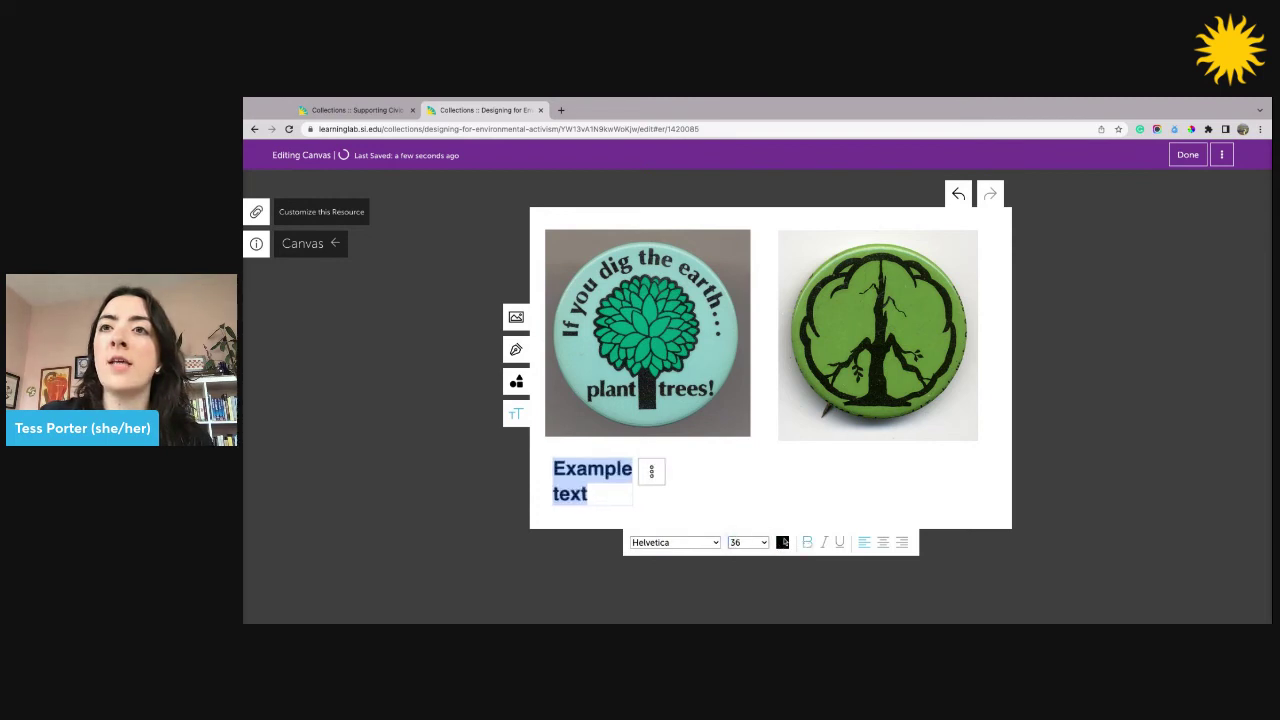
- Replace the placeholder text with "What do you notice that is similar between the two pins? What is different?"
left_click(567, 468)
triple_click(567, 468)
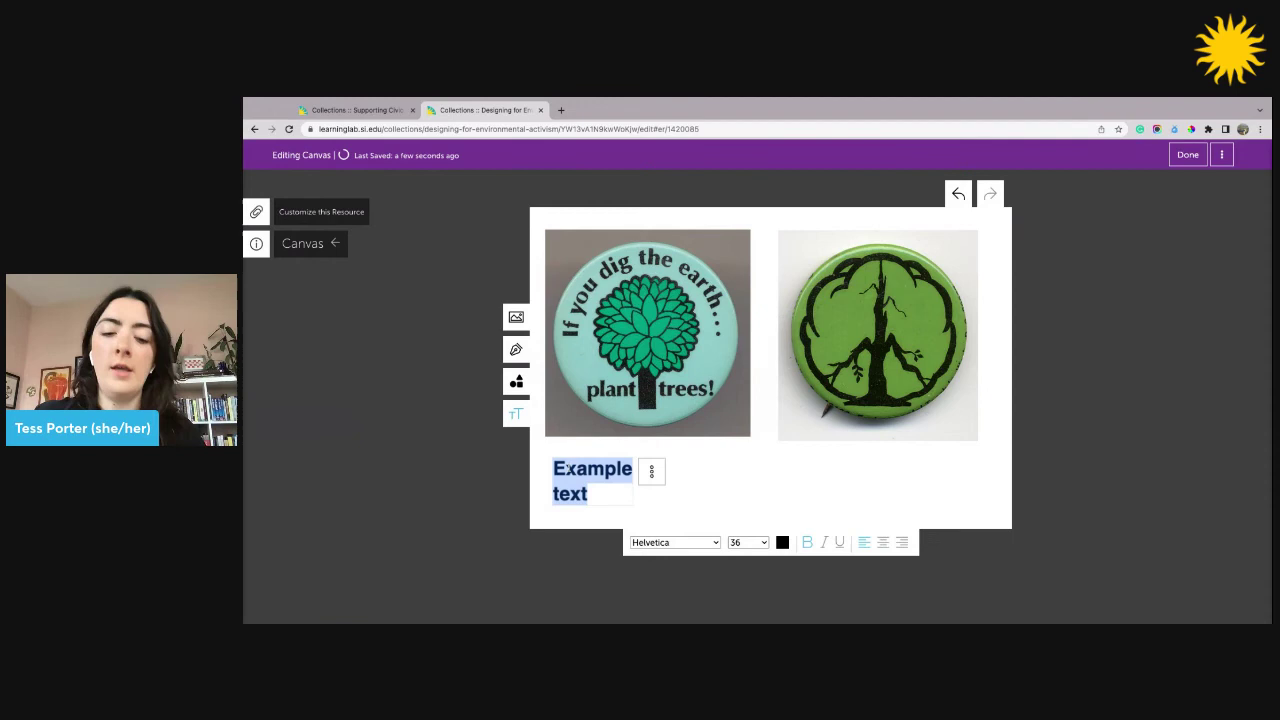
type("What do you notice")
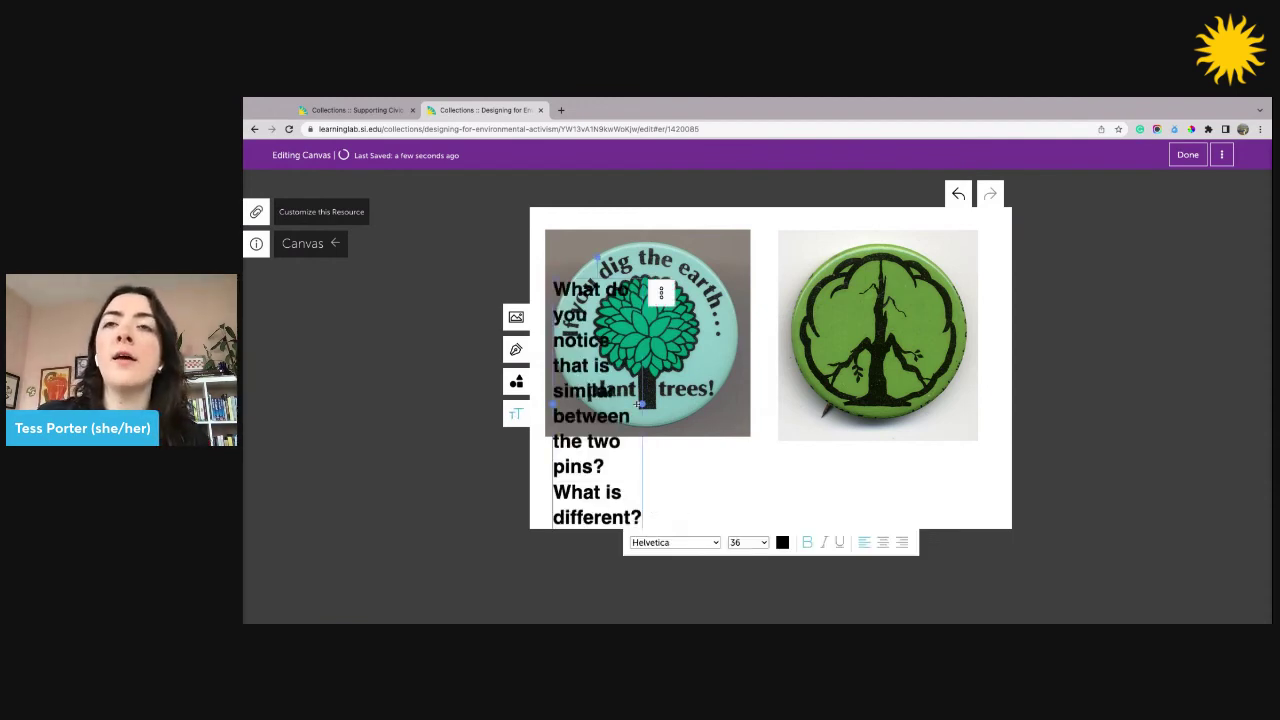
- Widen the question's text box to span both button images and position it in the blank area below them
left_click_drag(645, 404, 968, 302)
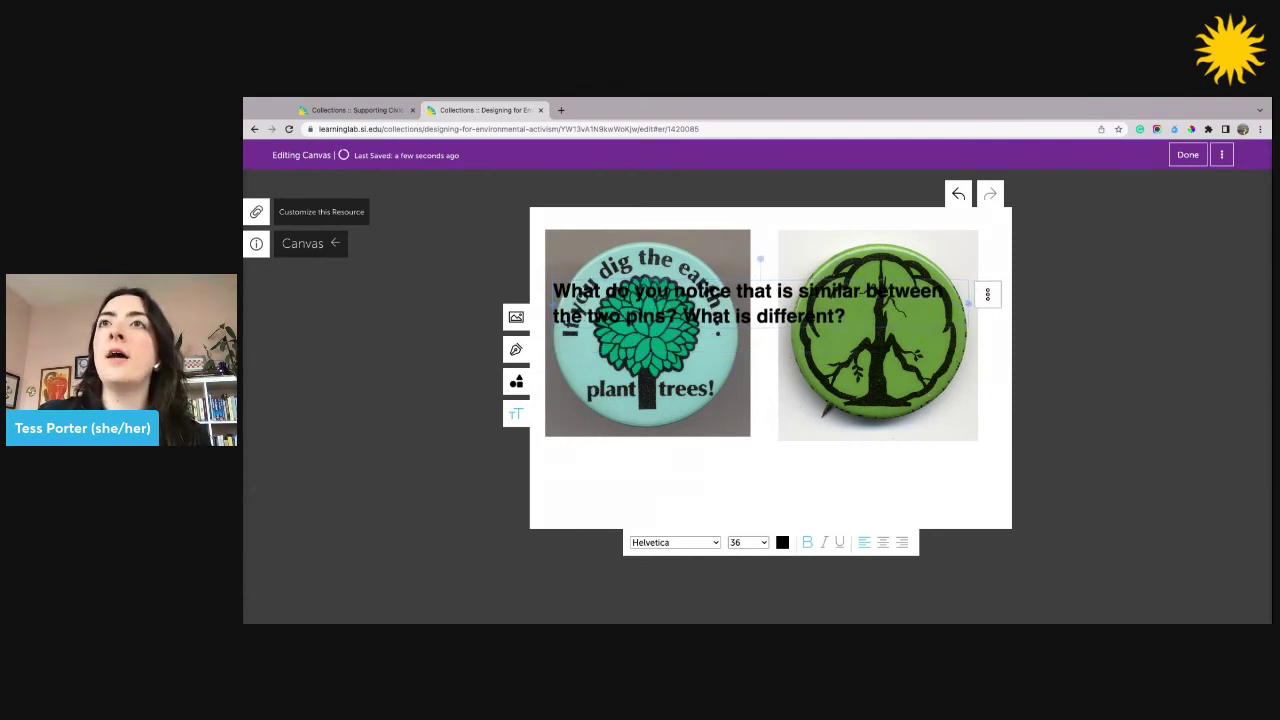
left_click_drag(750, 302, 757, 470)
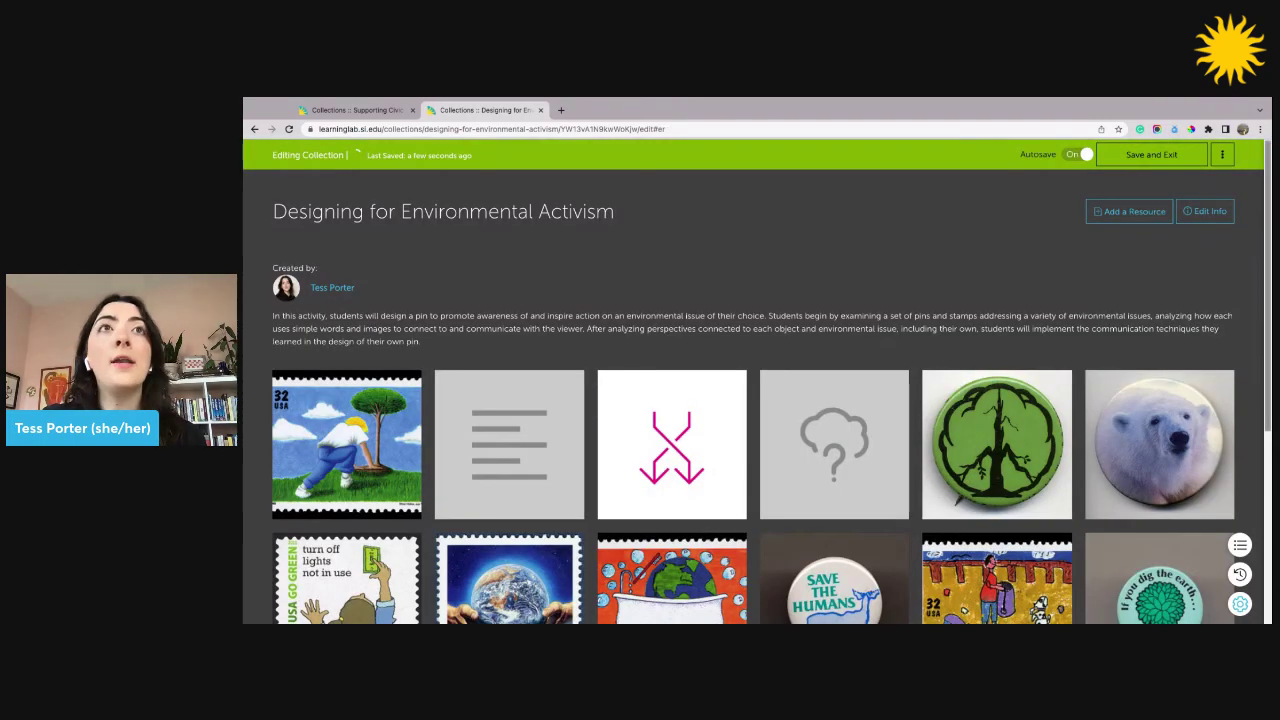
- Start adding a resource to the Designing for Environmental Activism collection and browse the account's own resources
scroll(757, 400, "down", 2)
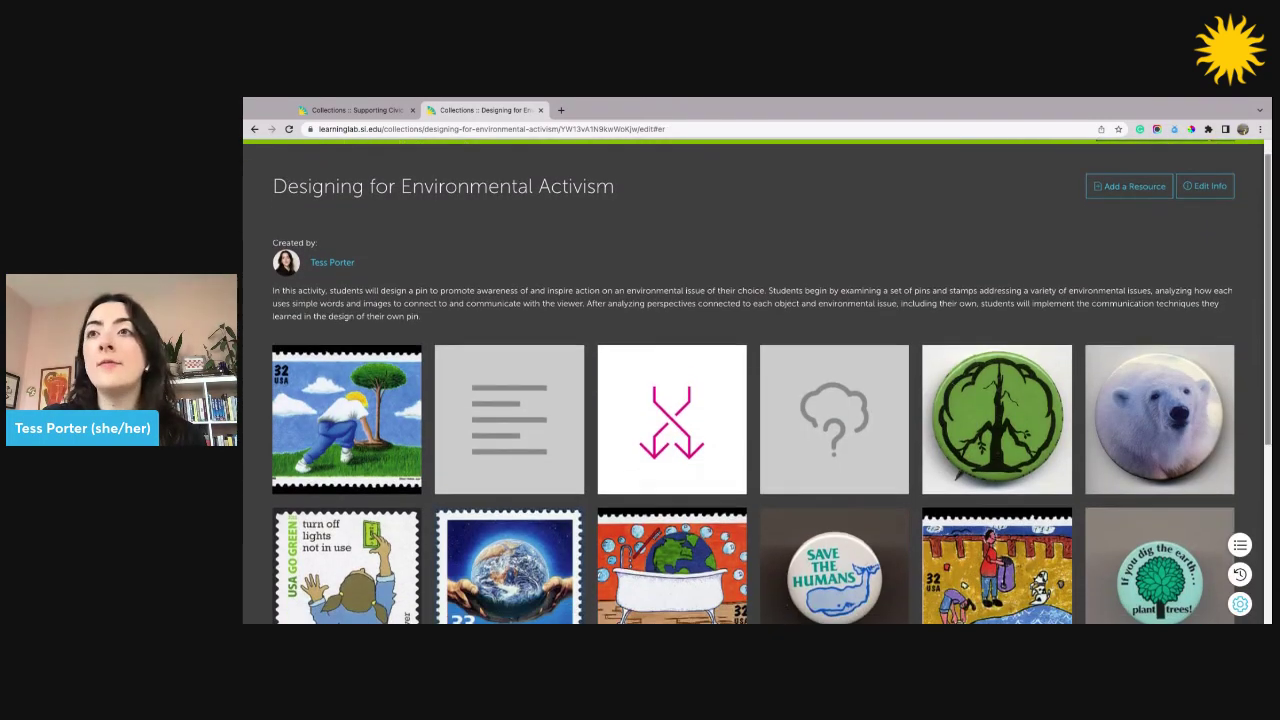
scroll(865, 346, "down", 5)
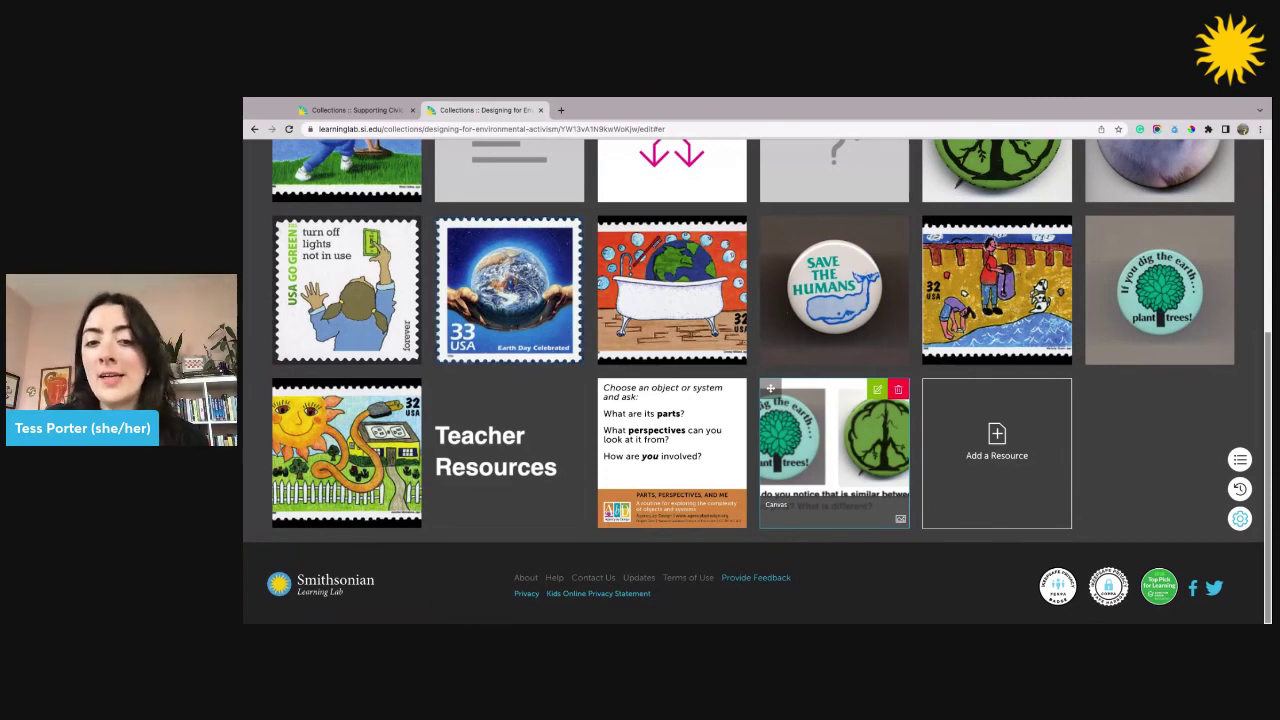
scroll(771, 232, "up", 5)
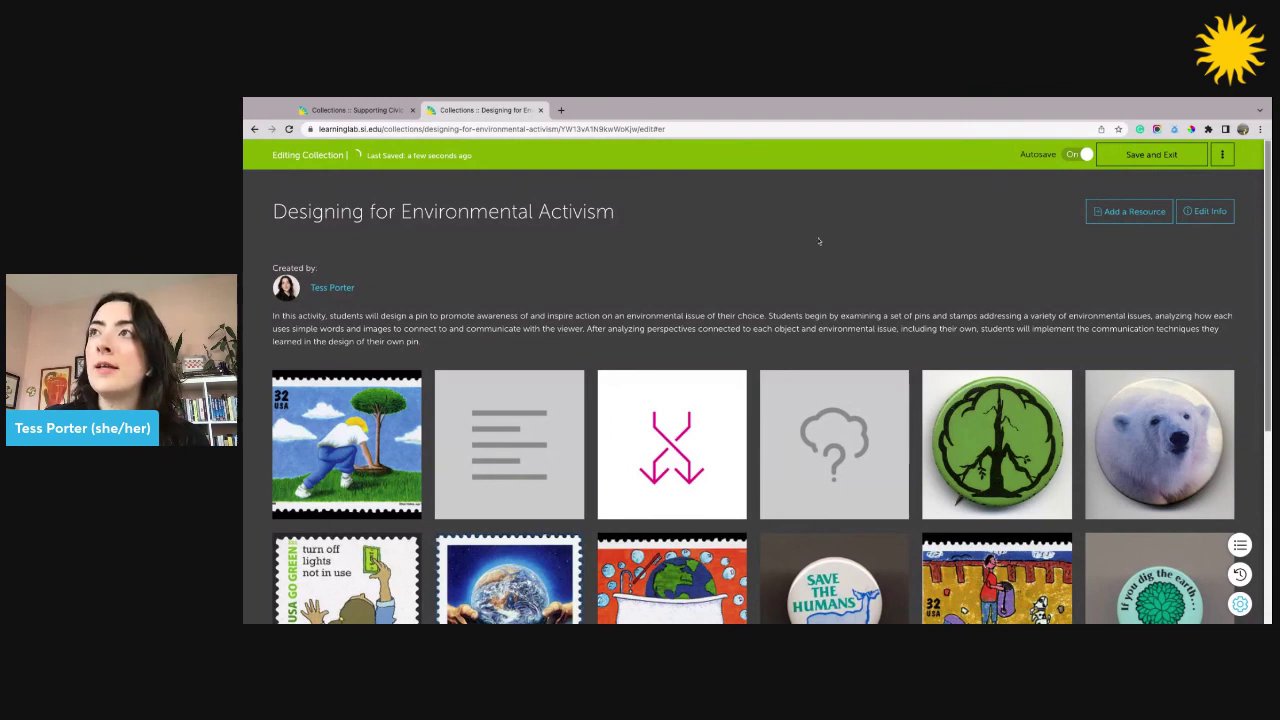
left_click(1112, 218)
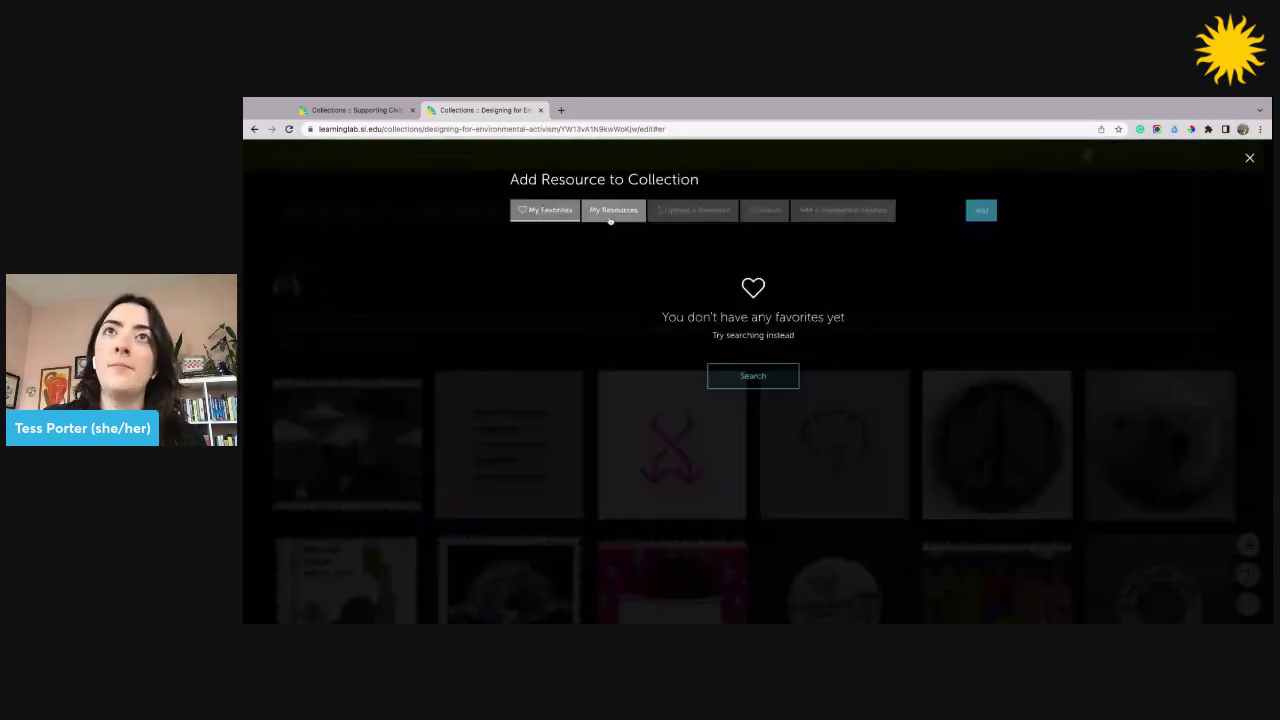
left_click(609, 216)
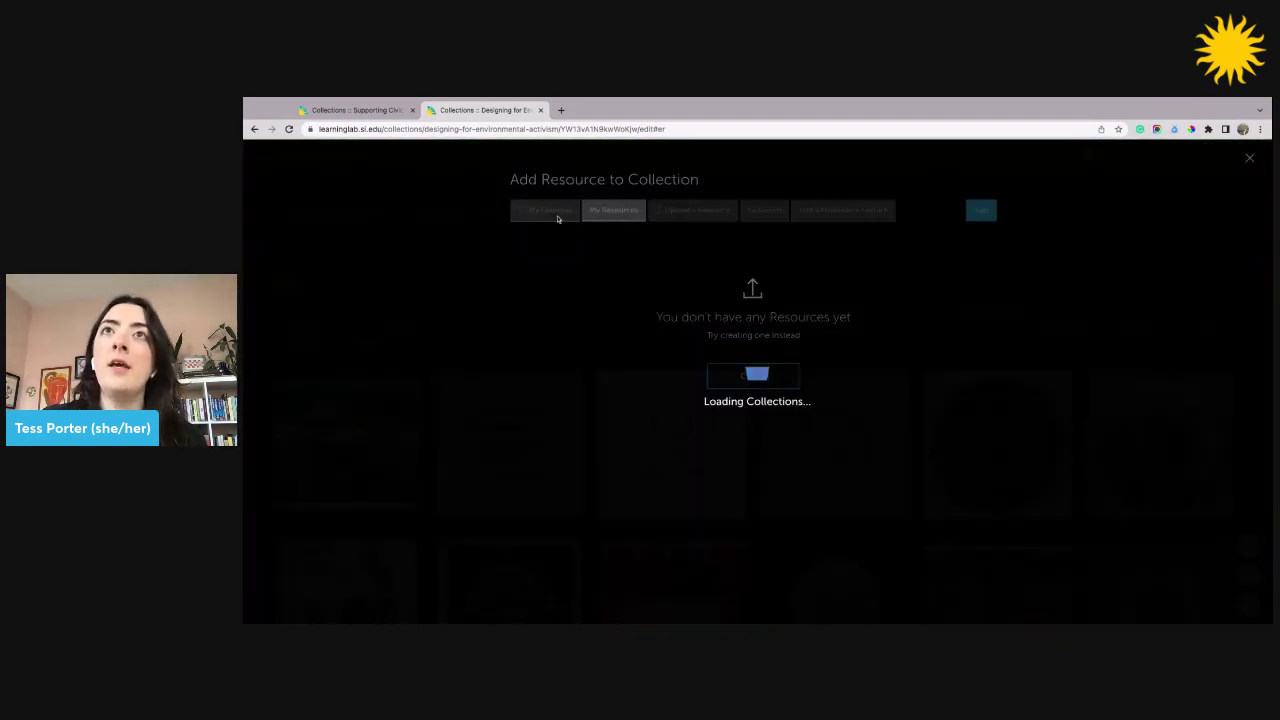